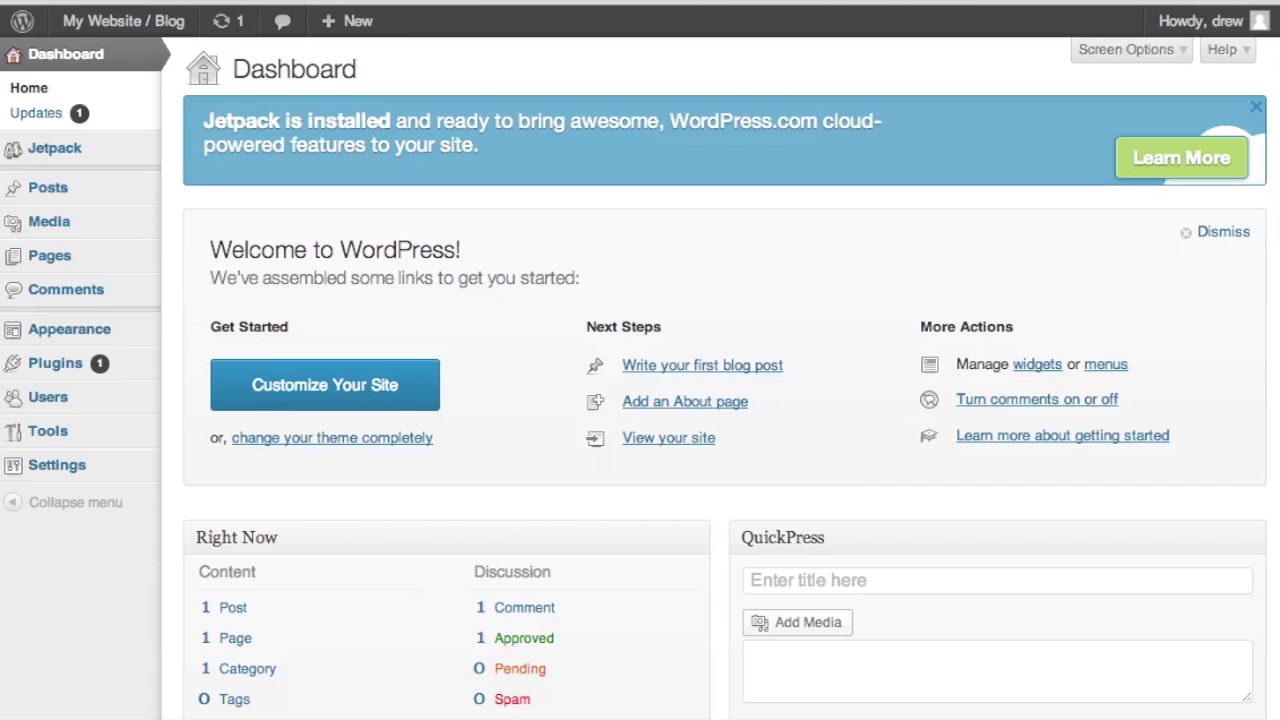
Step: Search the plugin directory for 'duplicator', then install and activate Duplicator 0.4.6
key("super+Tab")
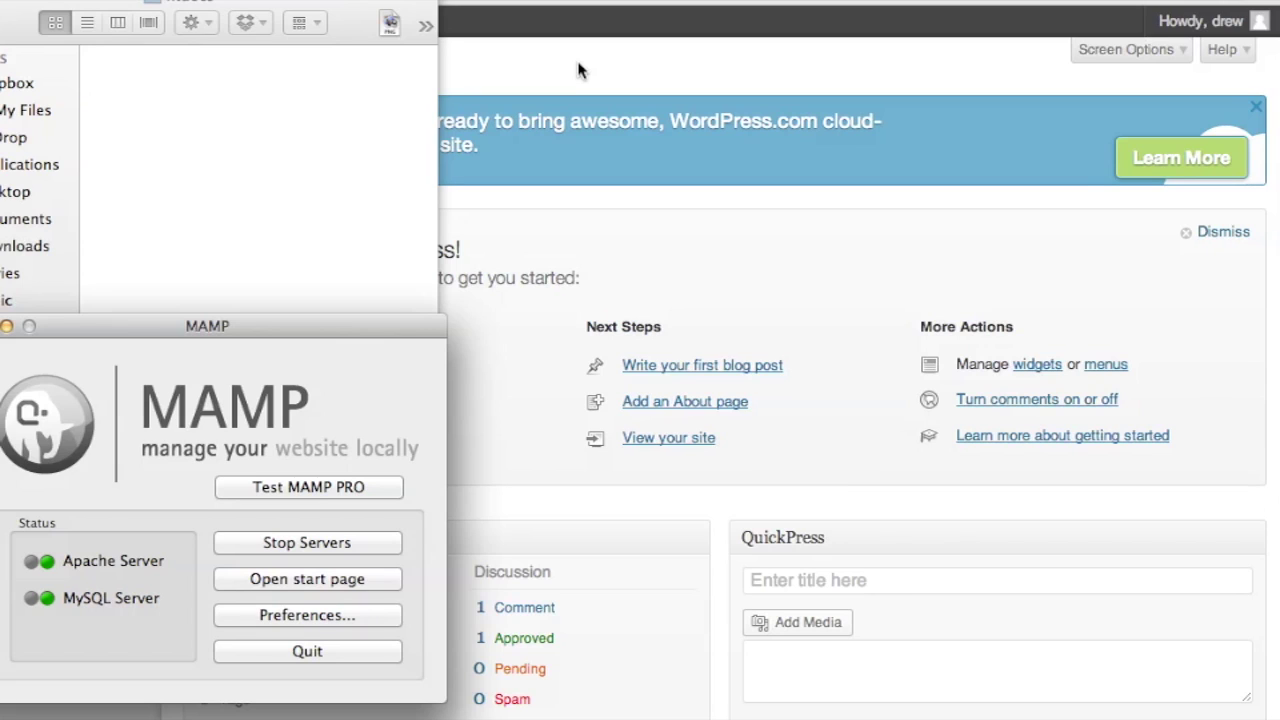
left_click(580, 72)
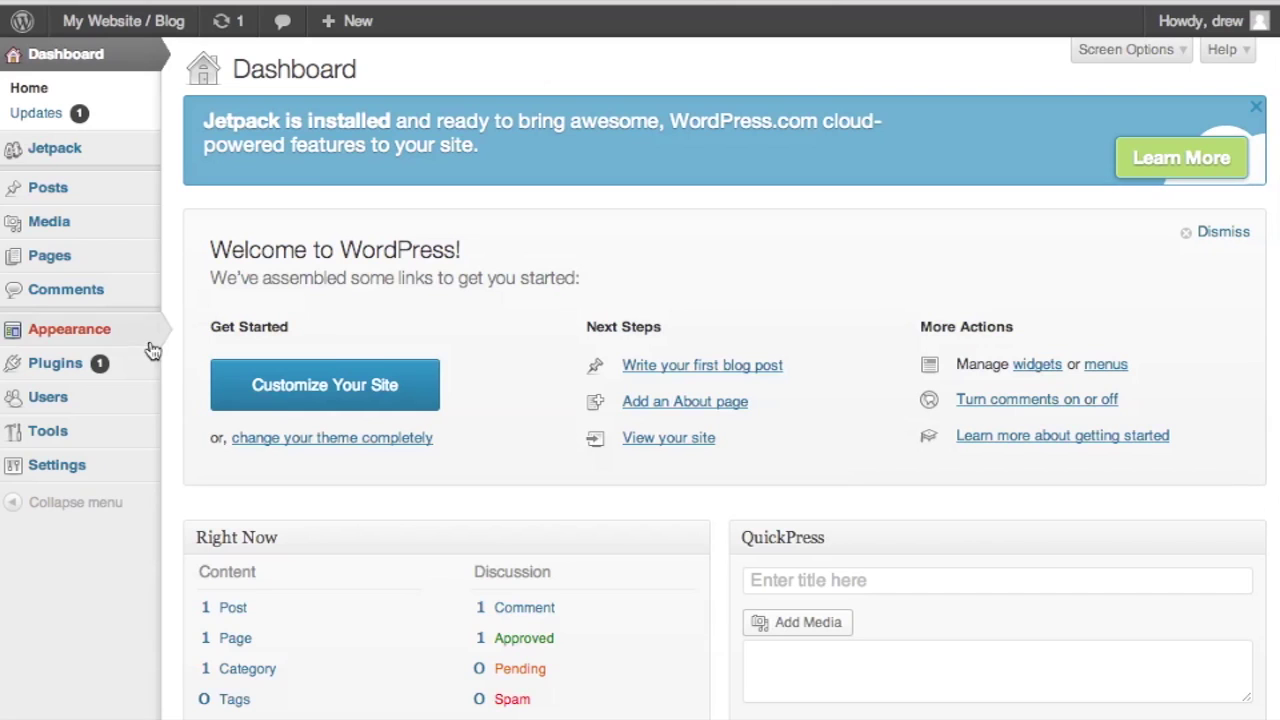
mouse_move(68, 373)
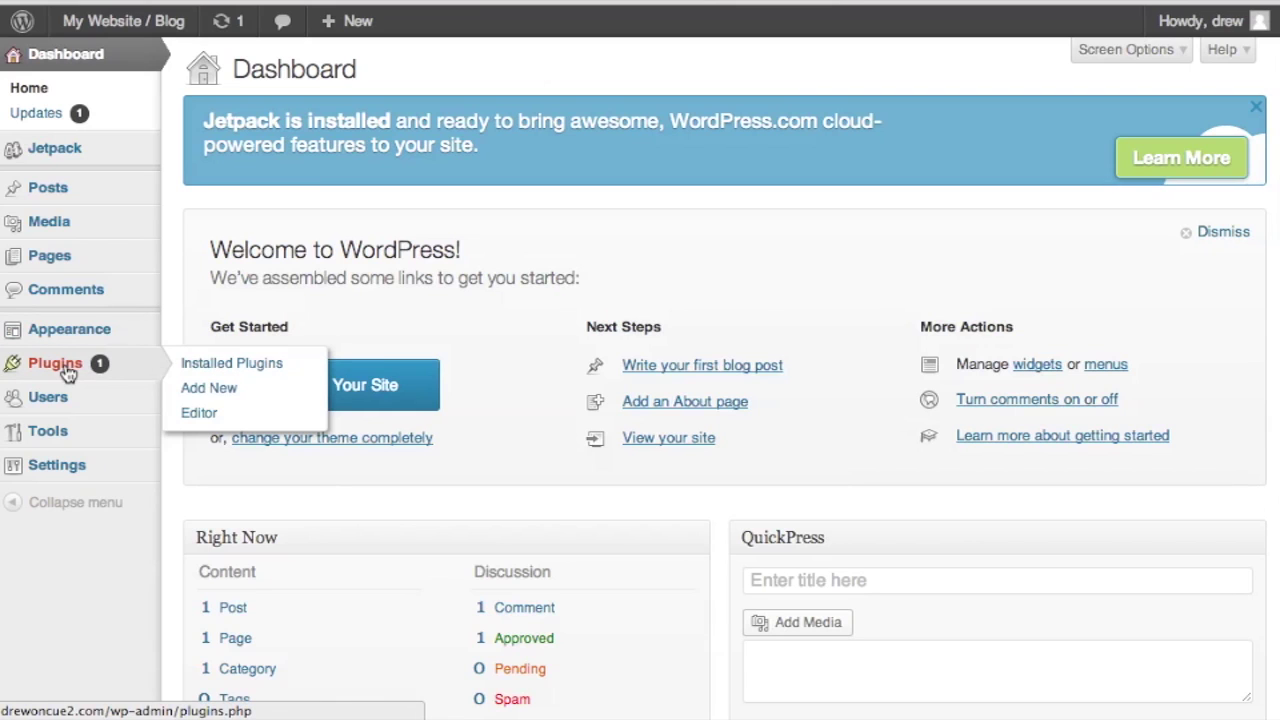
left_click(210, 390)
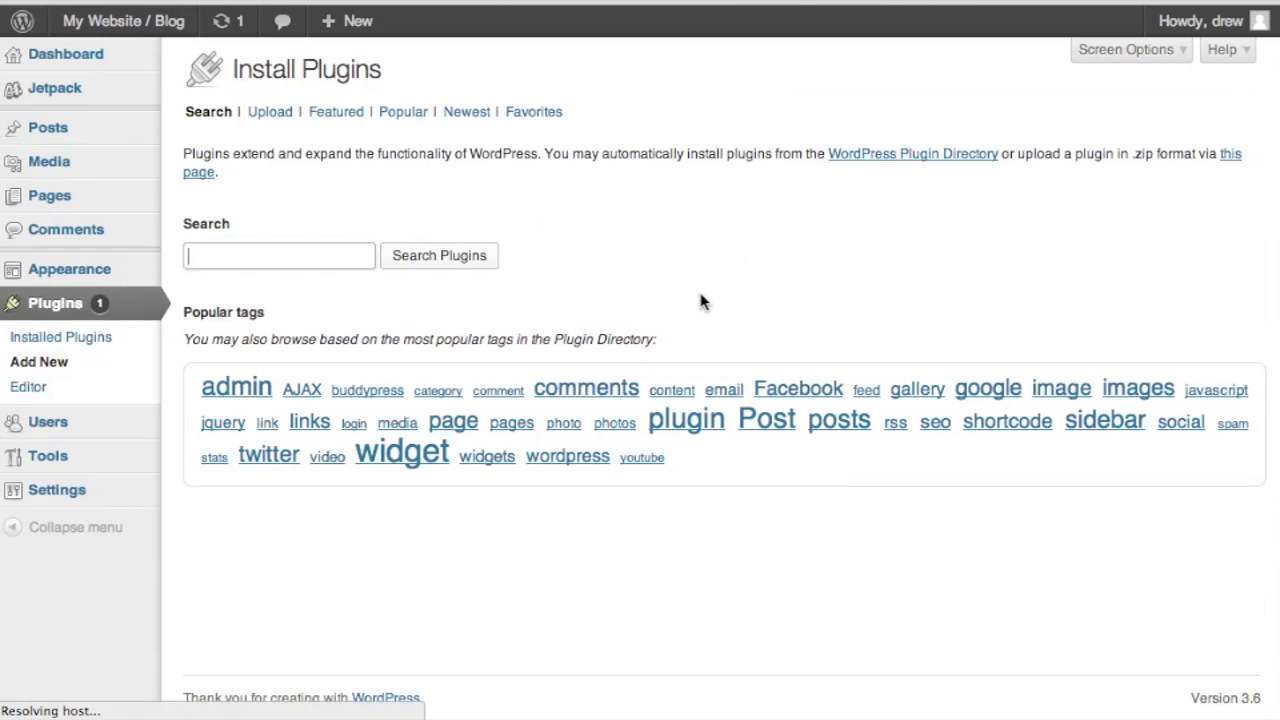
type("du")
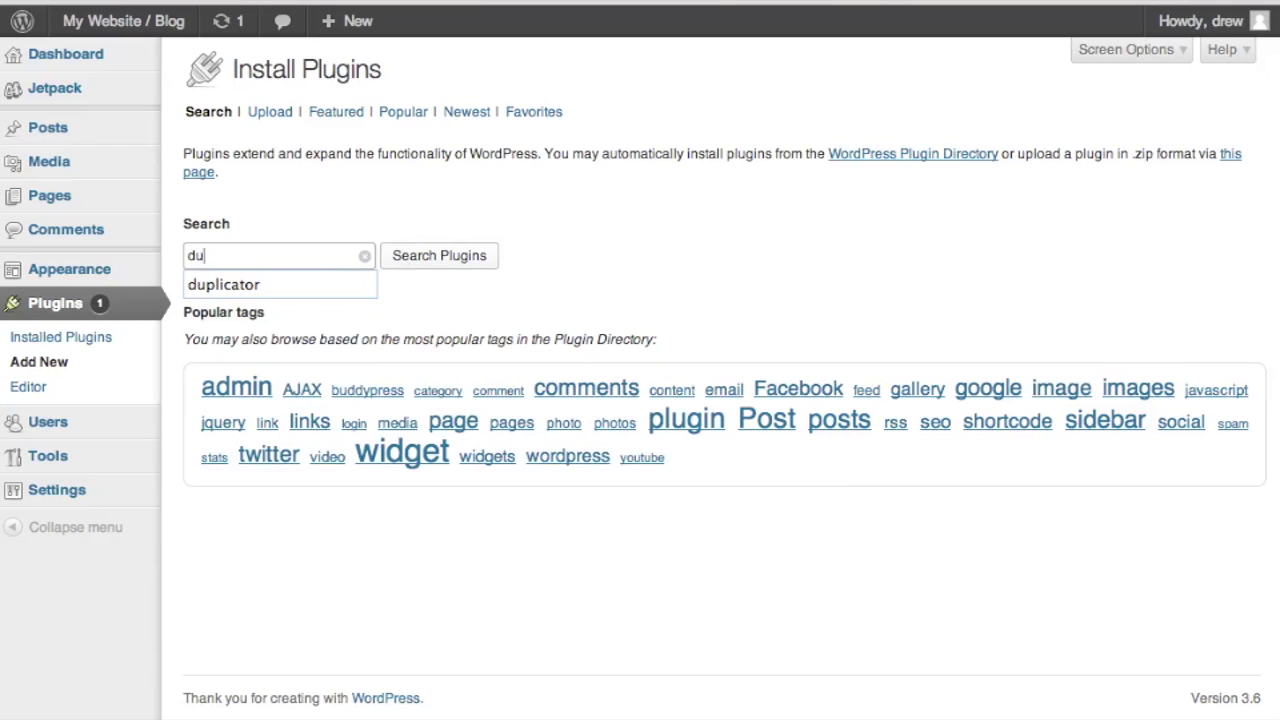
left_click(252, 281)
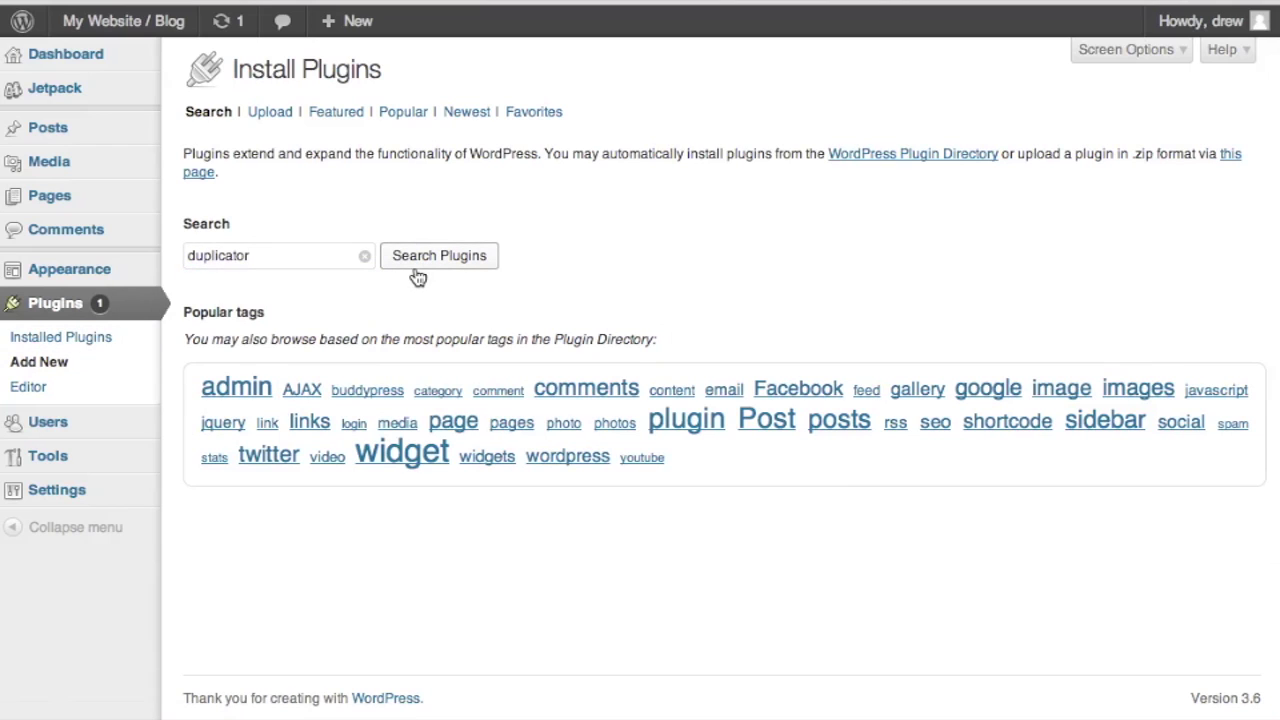
left_click(416, 268)
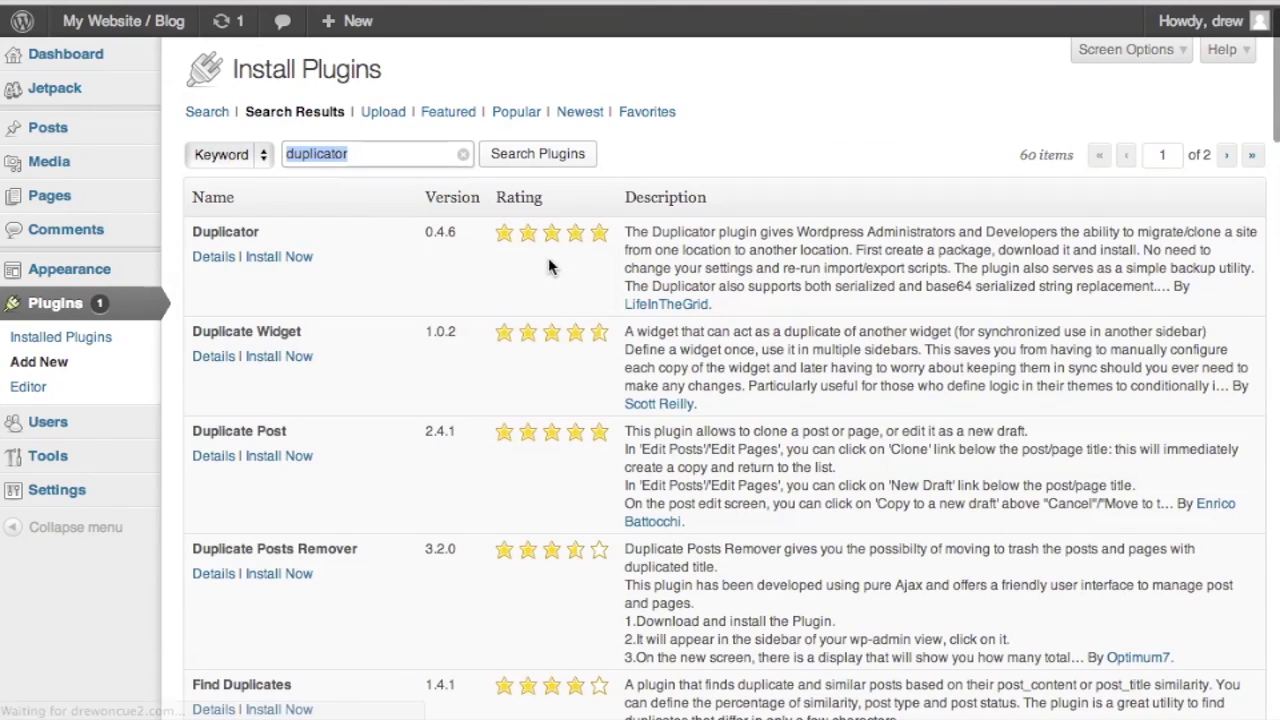
left_click(278, 258)
left_click(810, 190)
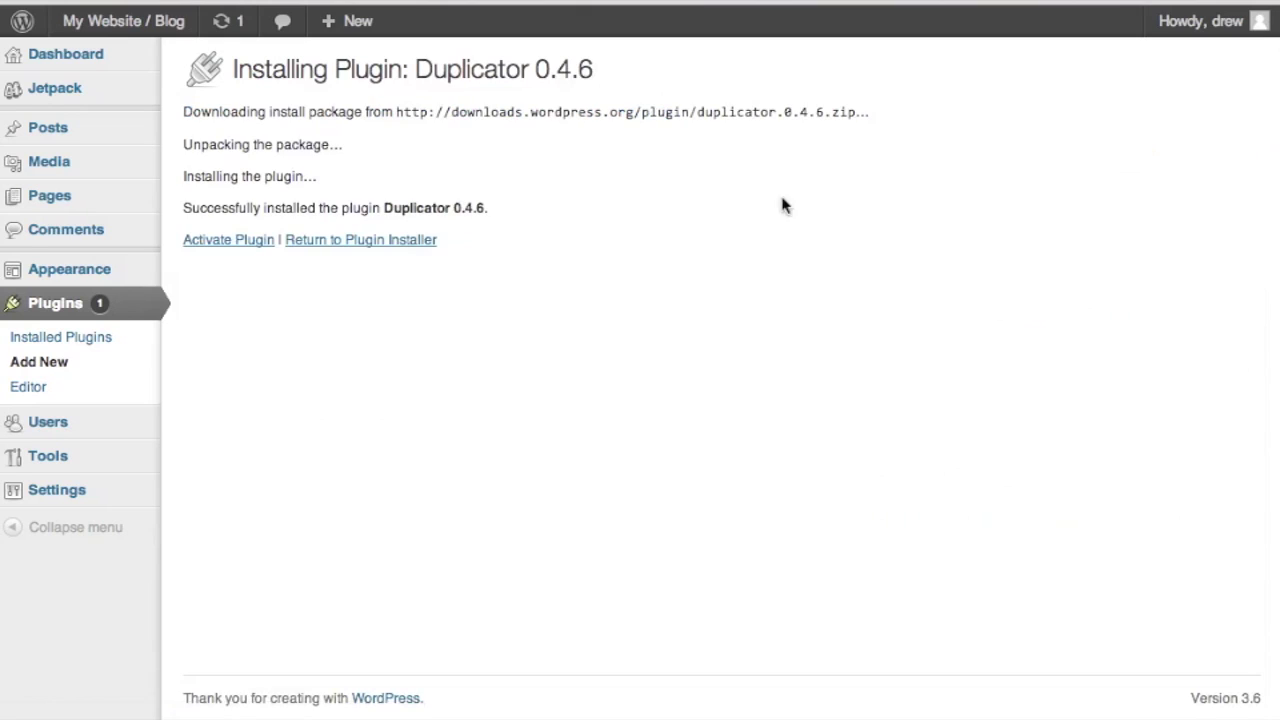
left_click(249, 250)
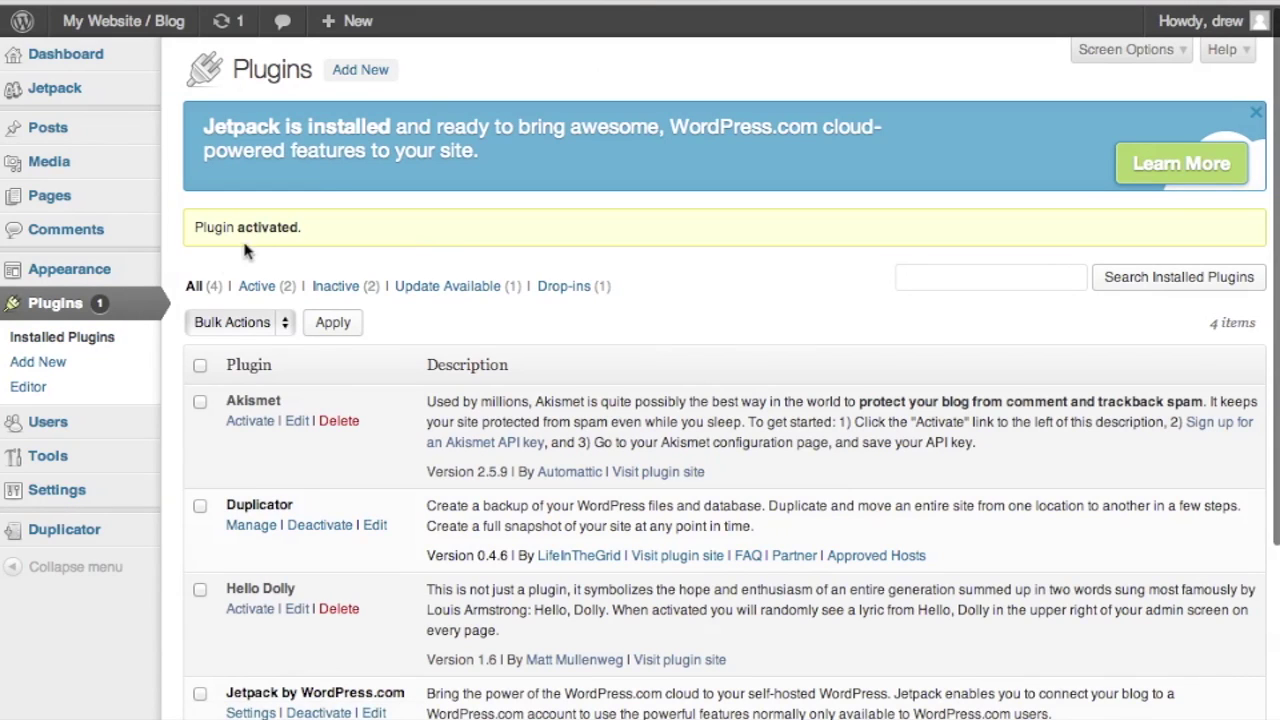
Step: Build the 282.45MB package 20130828_mywebsiteblog and download its installer file and zip archive
mouse_move(64, 530)
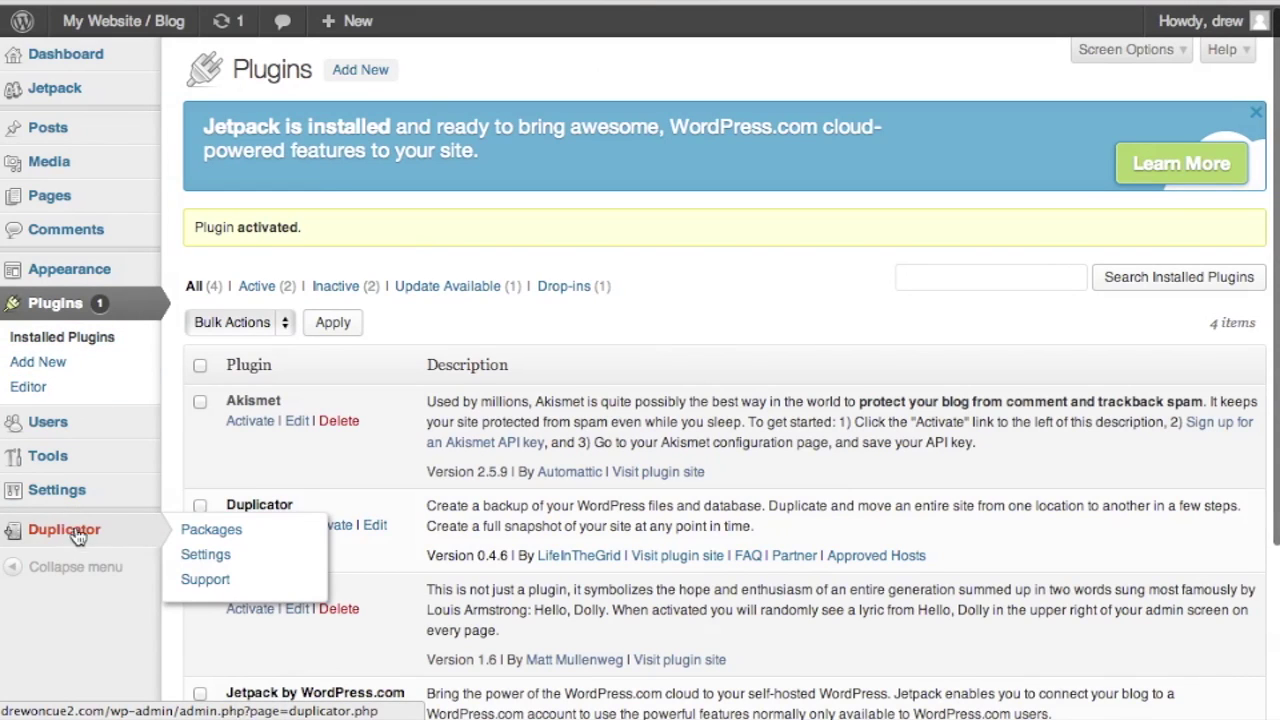
left_click(216, 532)
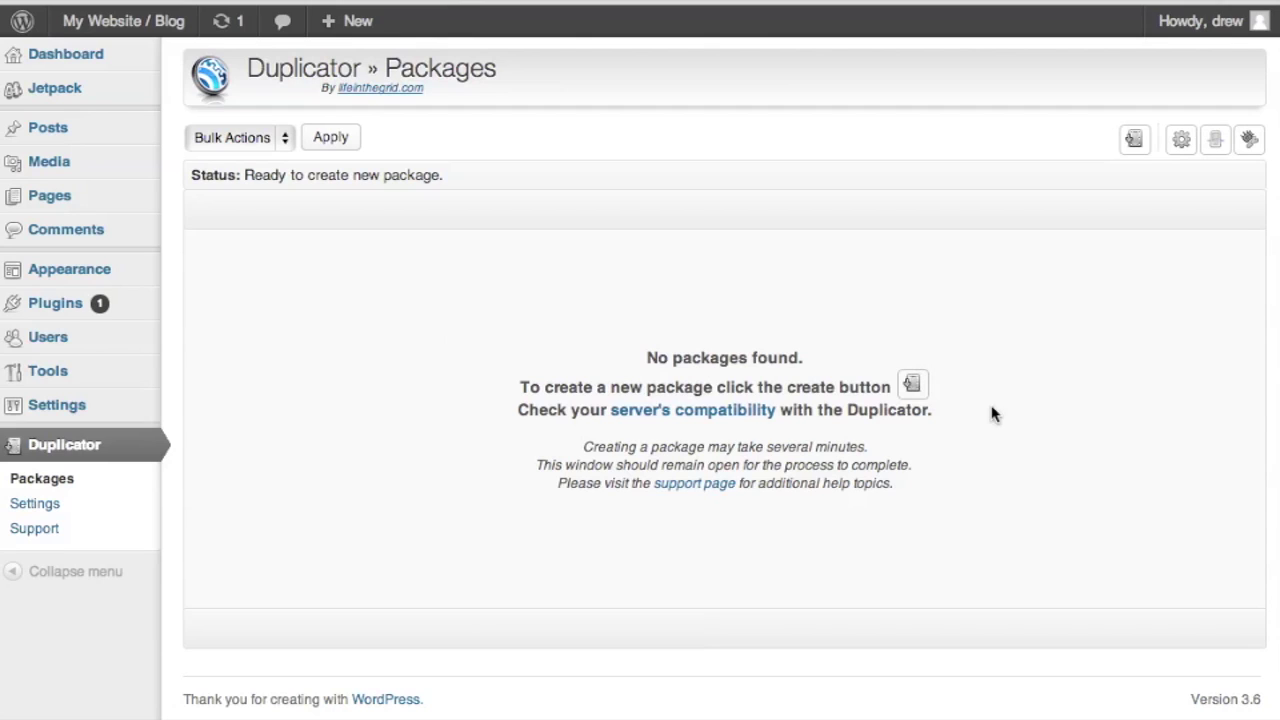
left_click(912, 388)
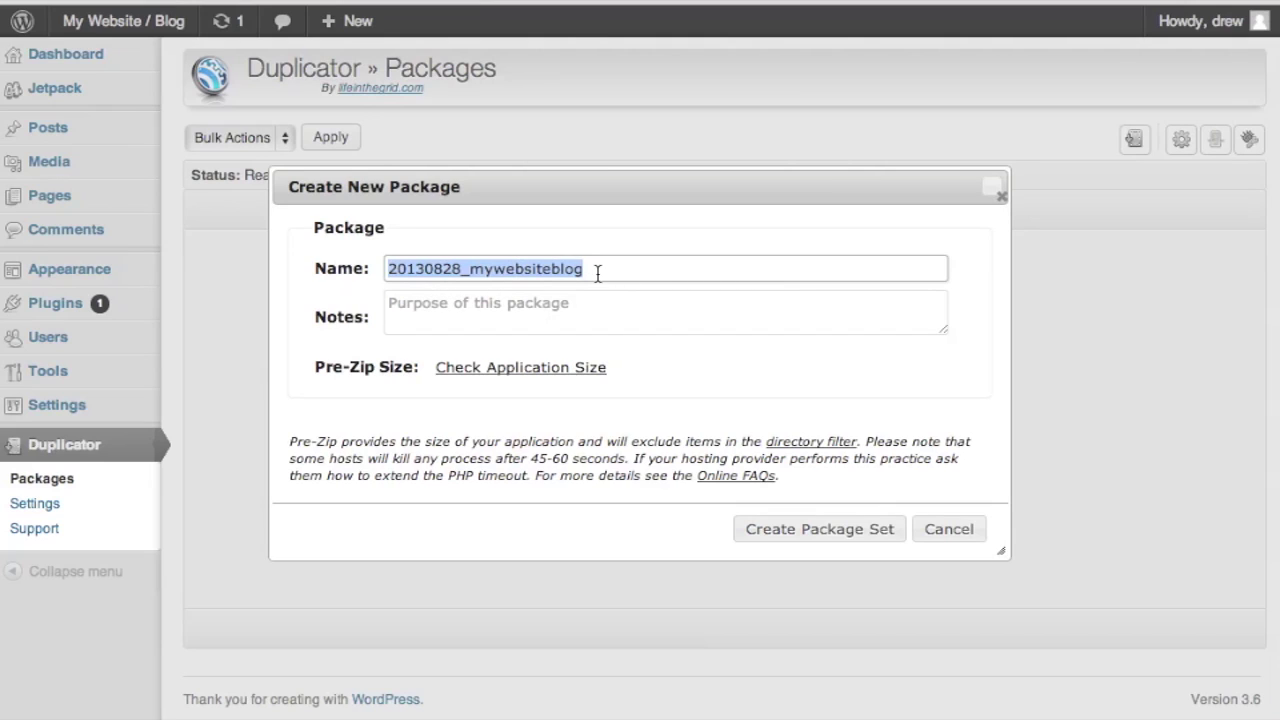
left_click(840, 530)
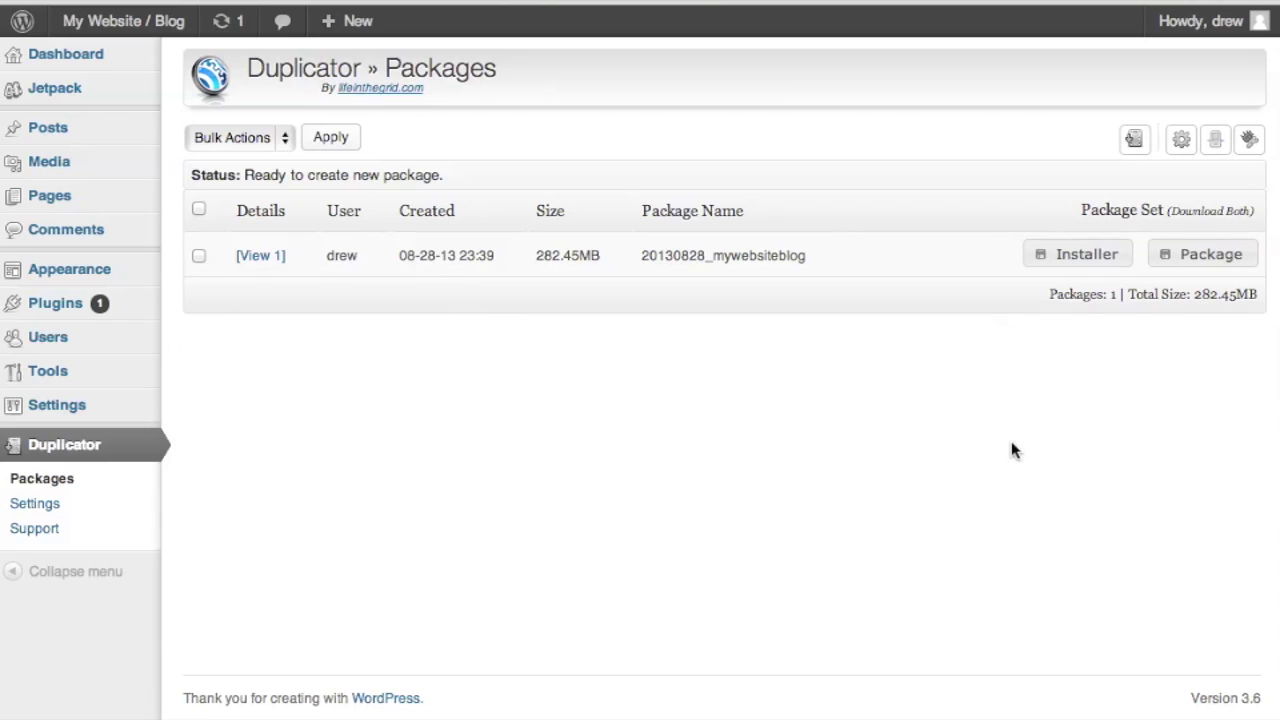
left_click(1082, 259)
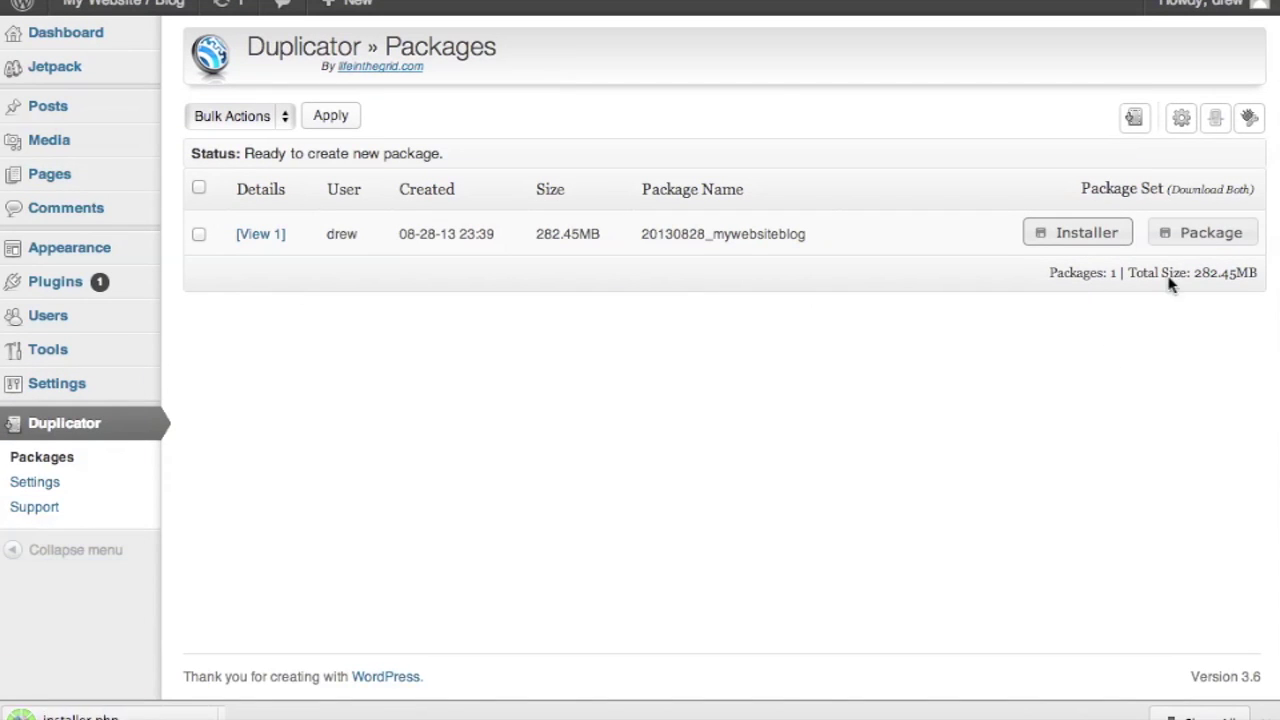
left_click(1203, 232)
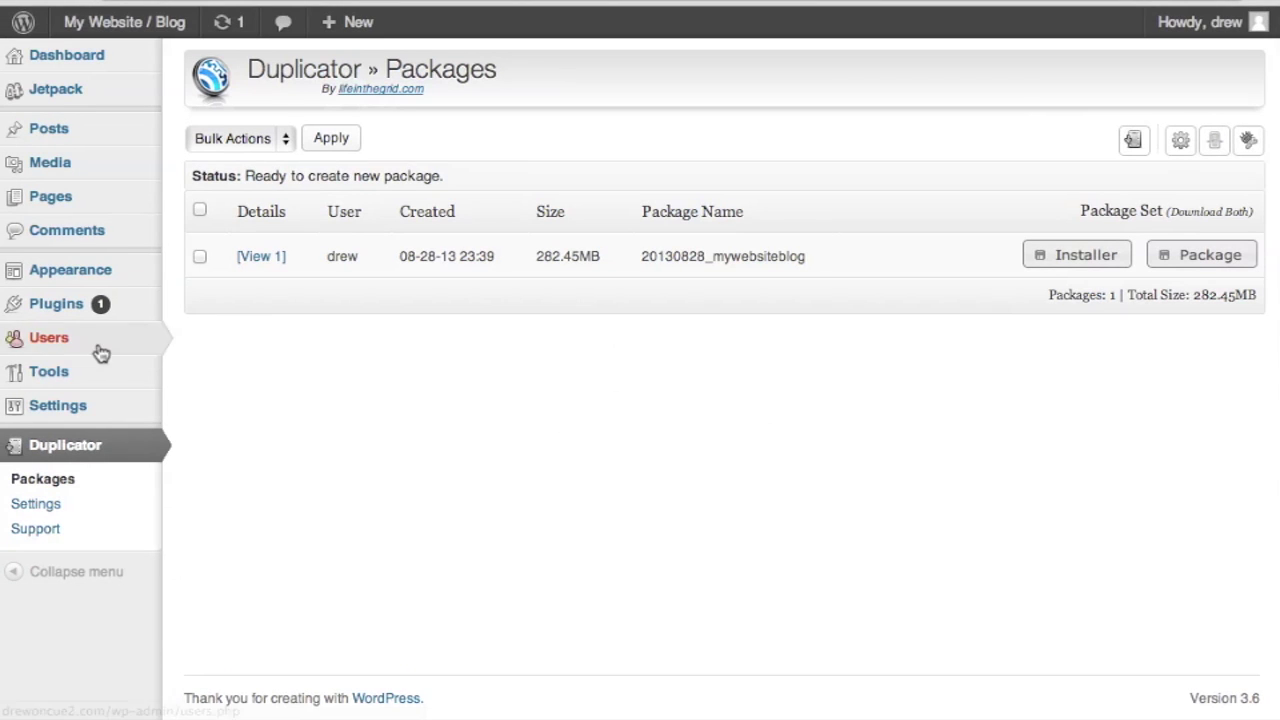
mouse_move(100, 352)
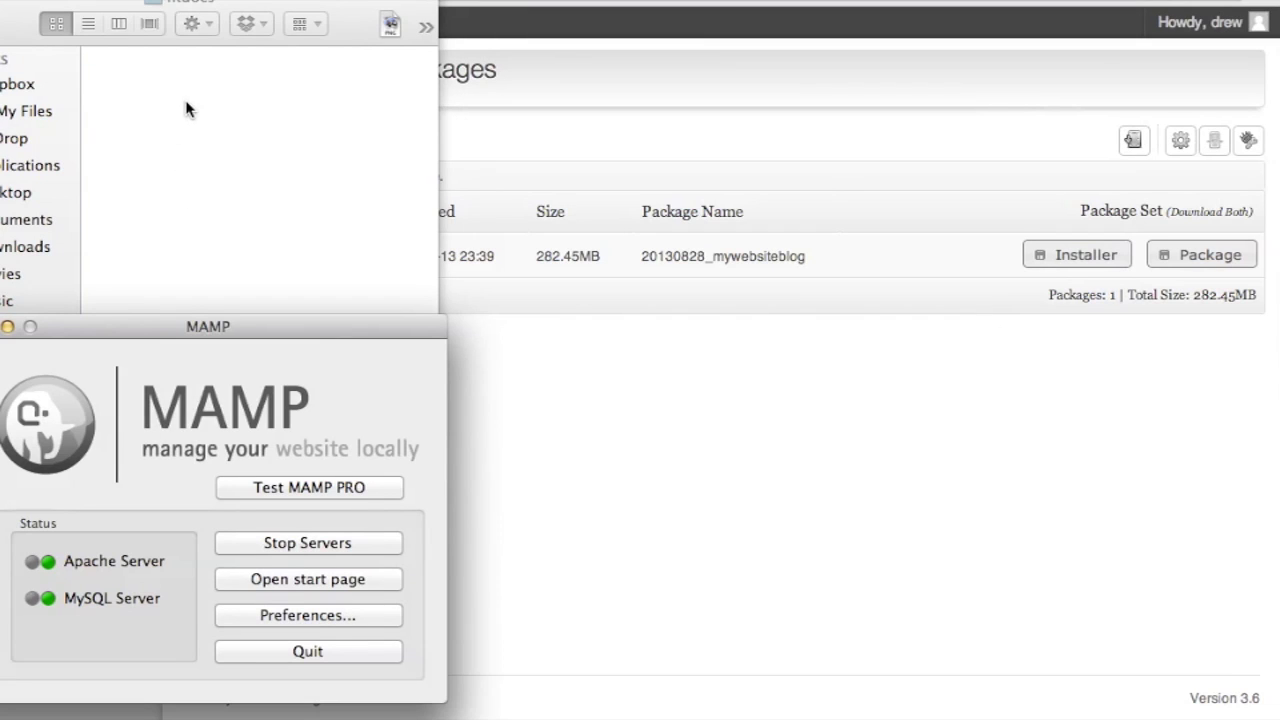
Step: Create a folder named 'site' in htdocs and move installer.php and the package zip into it
left_click_drag(170, 3, 222, 6)
right_click(247, 128)
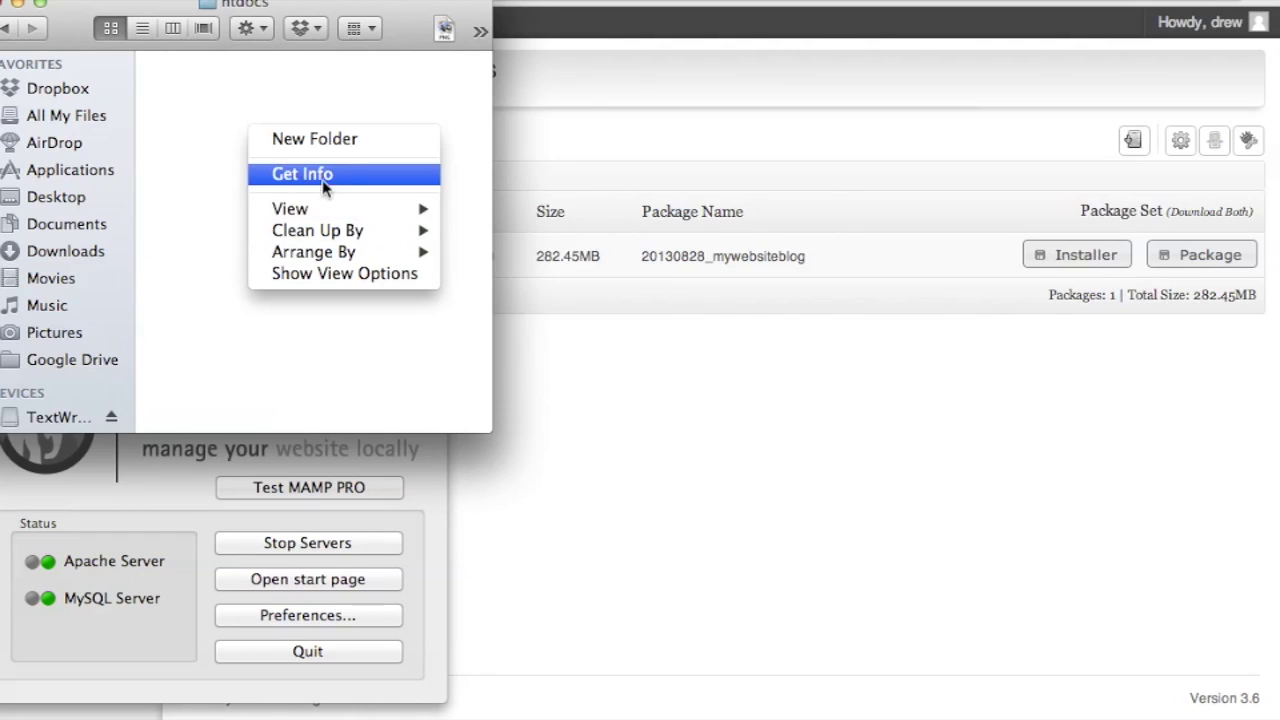
left_click(318, 140)
type("si")
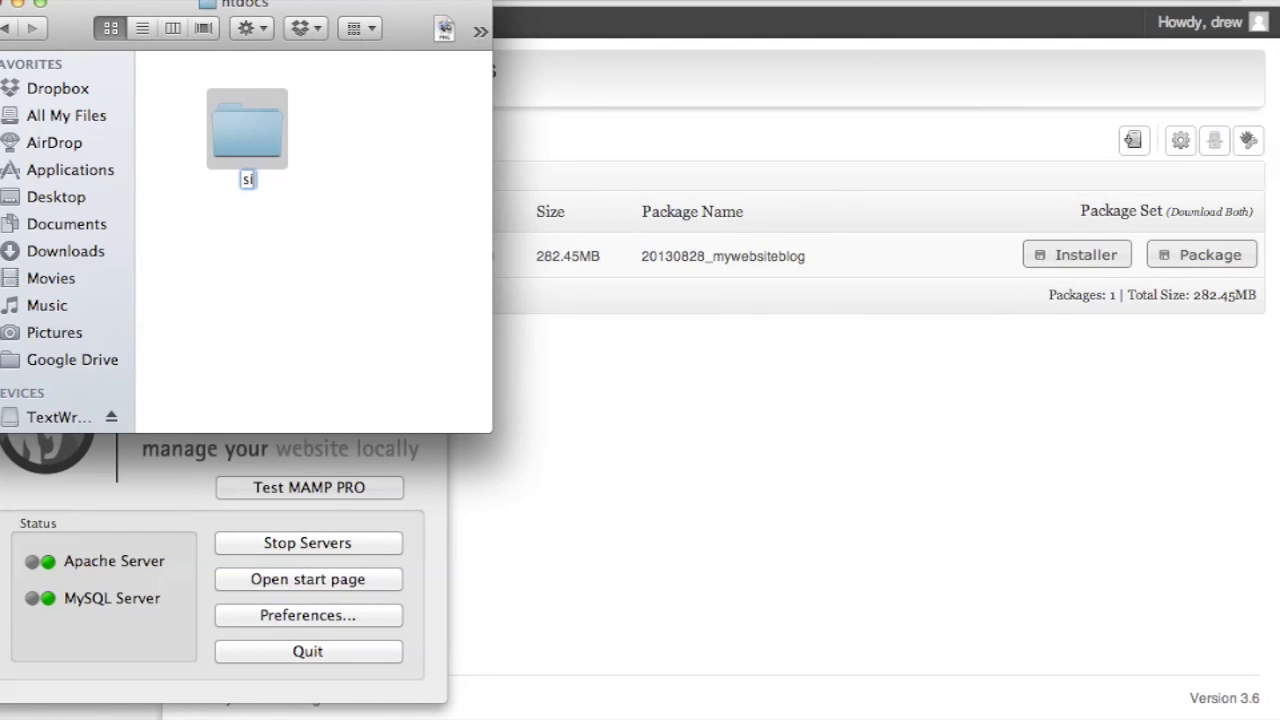
type("te")
key("Return")
key("super+Tab")
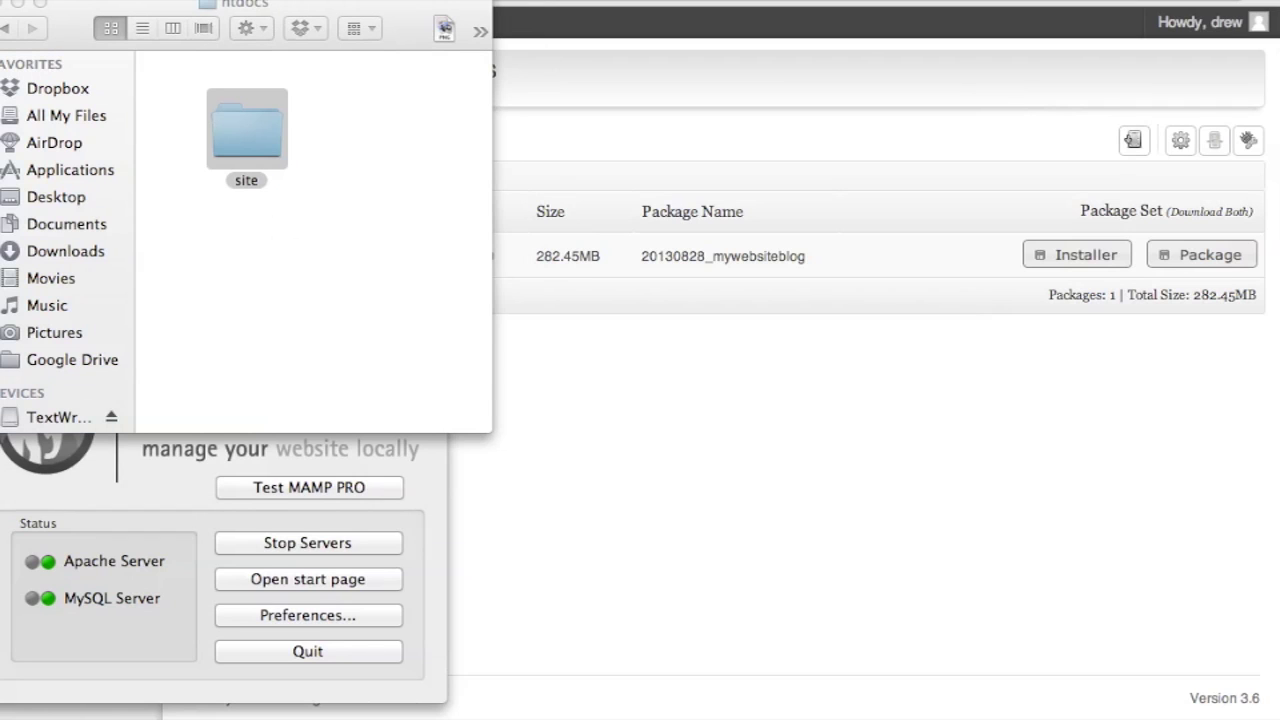
left_click_drag(1246, 583, 249, 132)
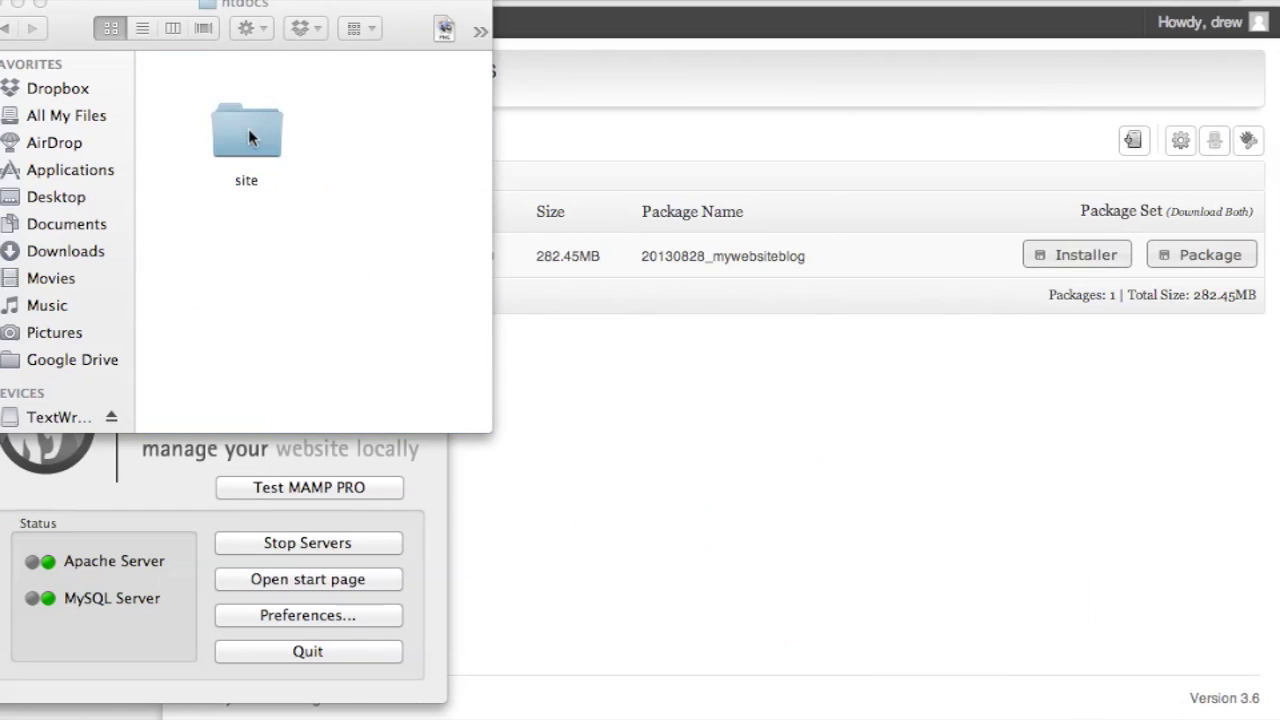
Step: Create an empty MySQL database named 'site', then load localhost:8888/site in the browser
left_click(172, 513)
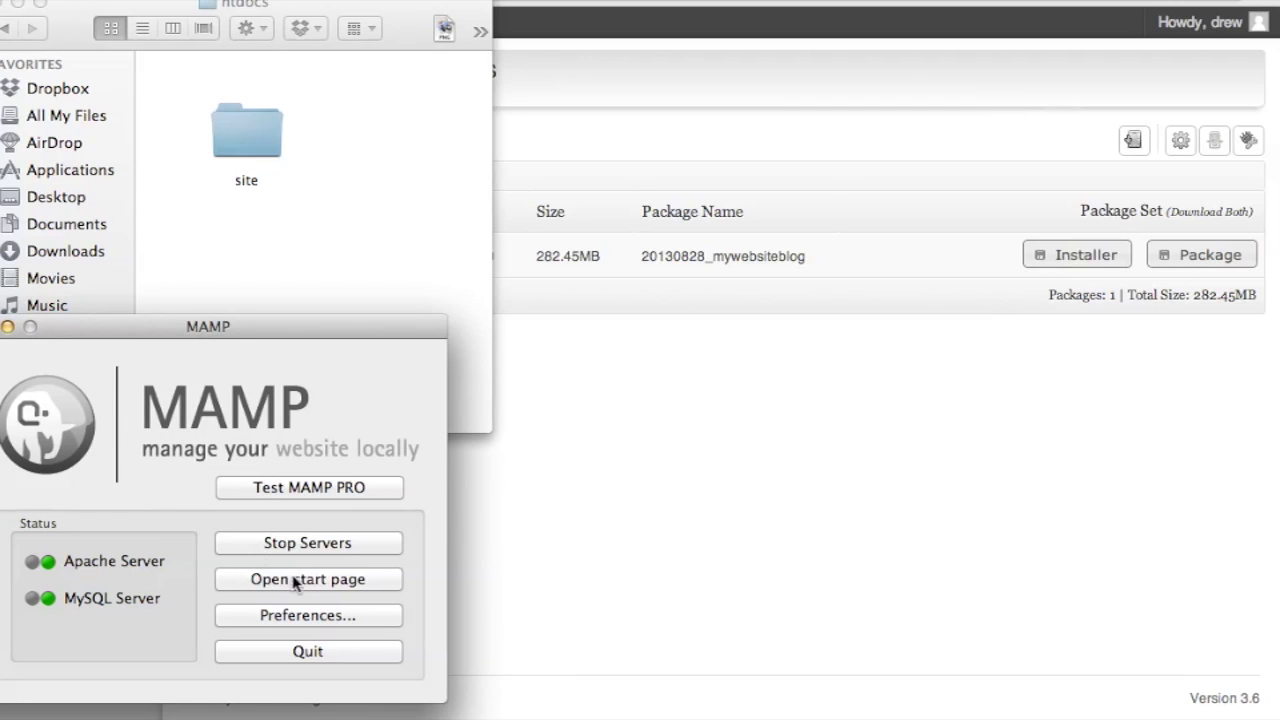
left_click(649, 117)
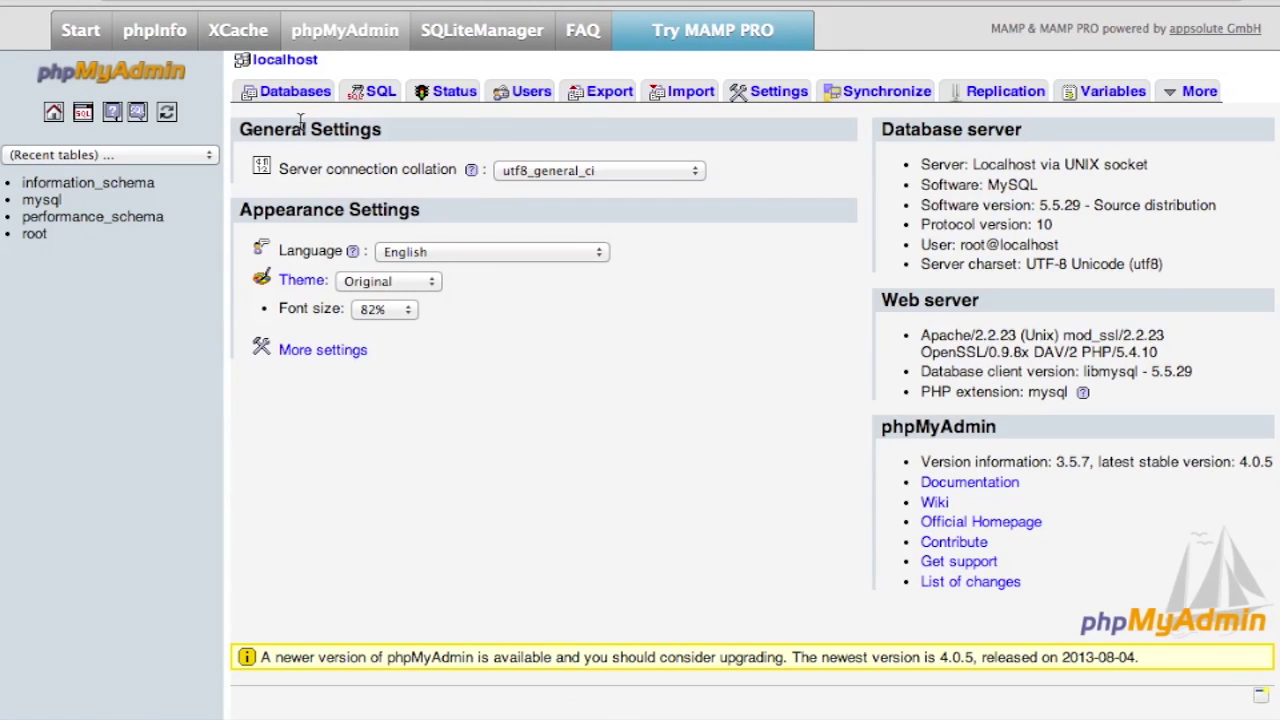
left_click(288, 94)
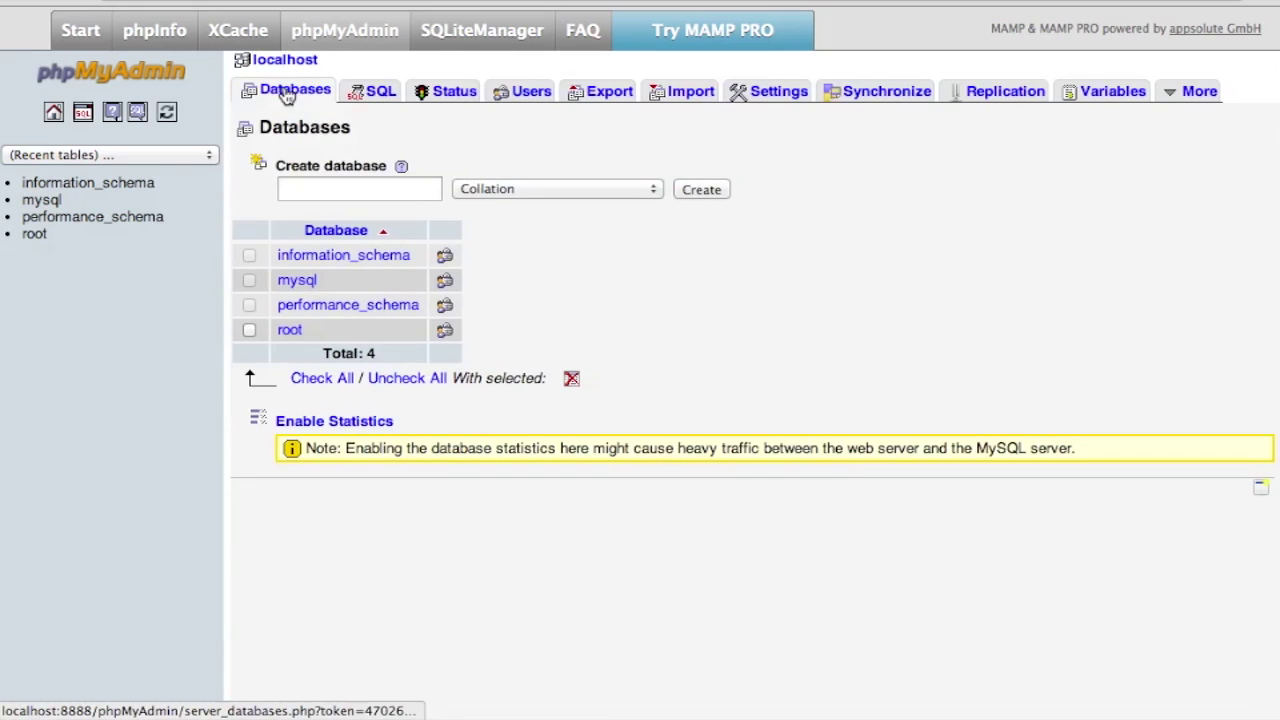
left_click(355, 191)
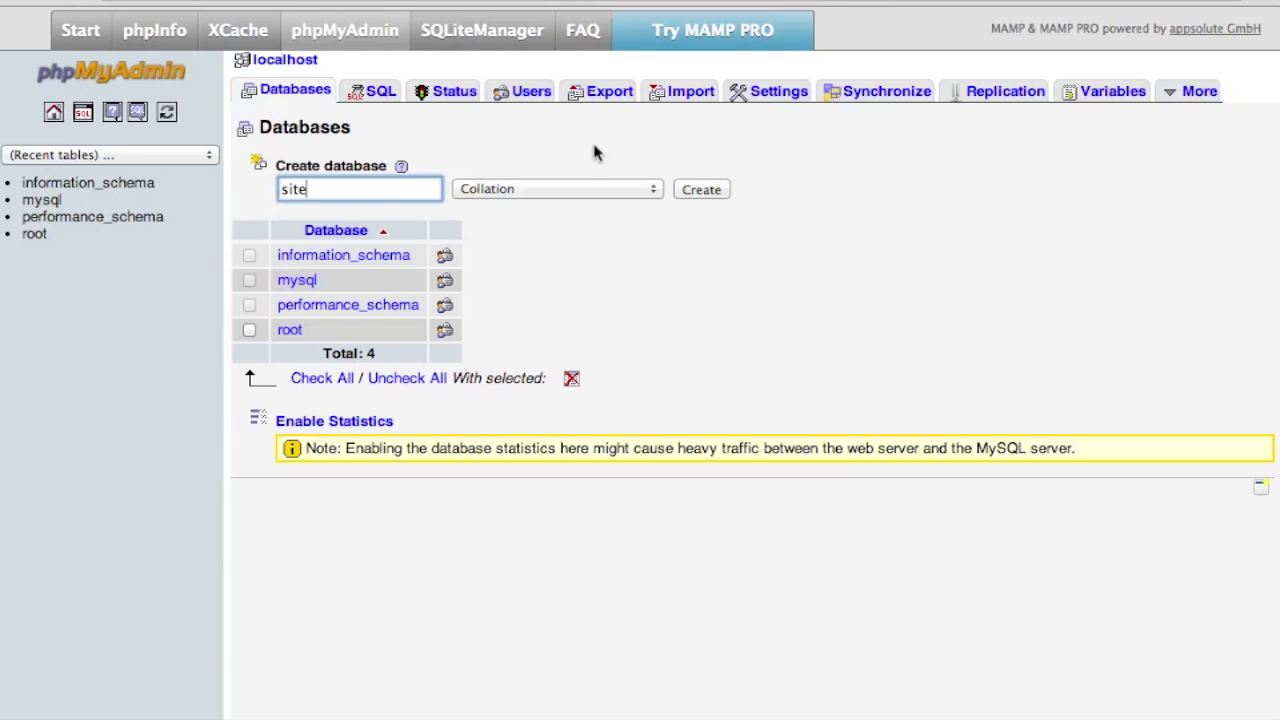
left_click(699, 191)
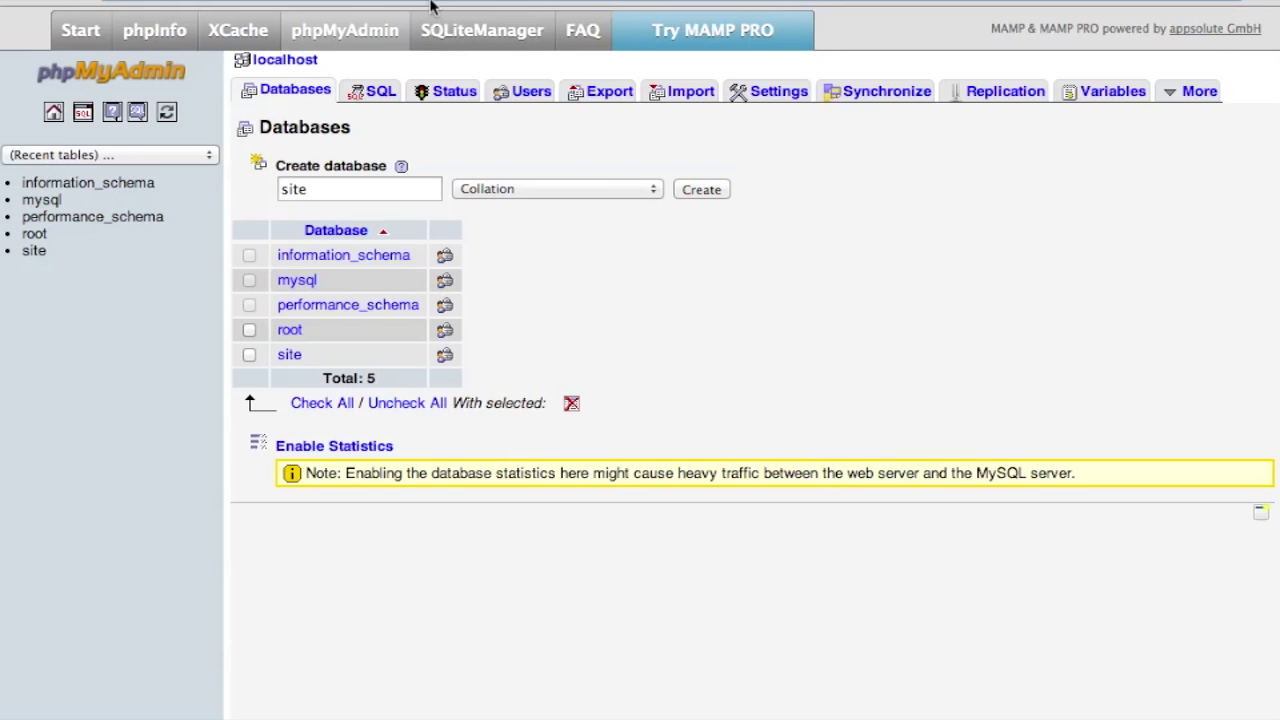
key("super+l")
type("localhost:8888/site")
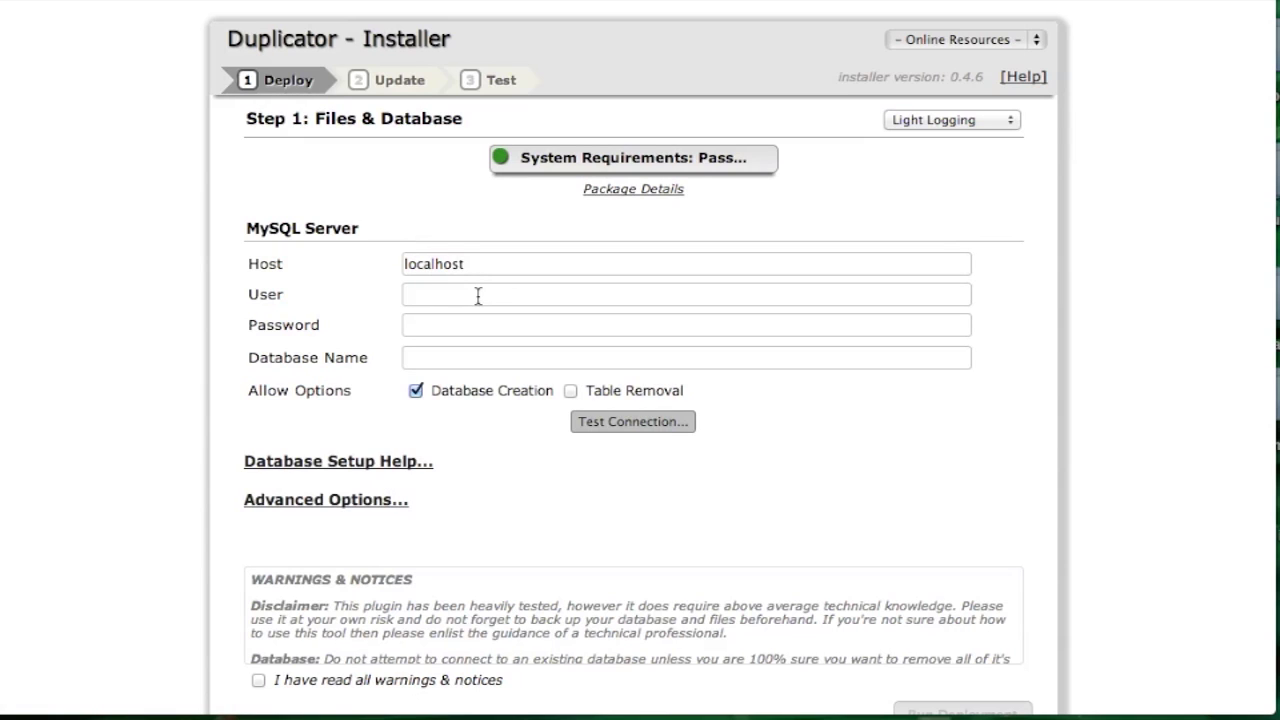
Step: Enter database name 'site' and test the connection, dismissing the failure message
left_click(459, 357)
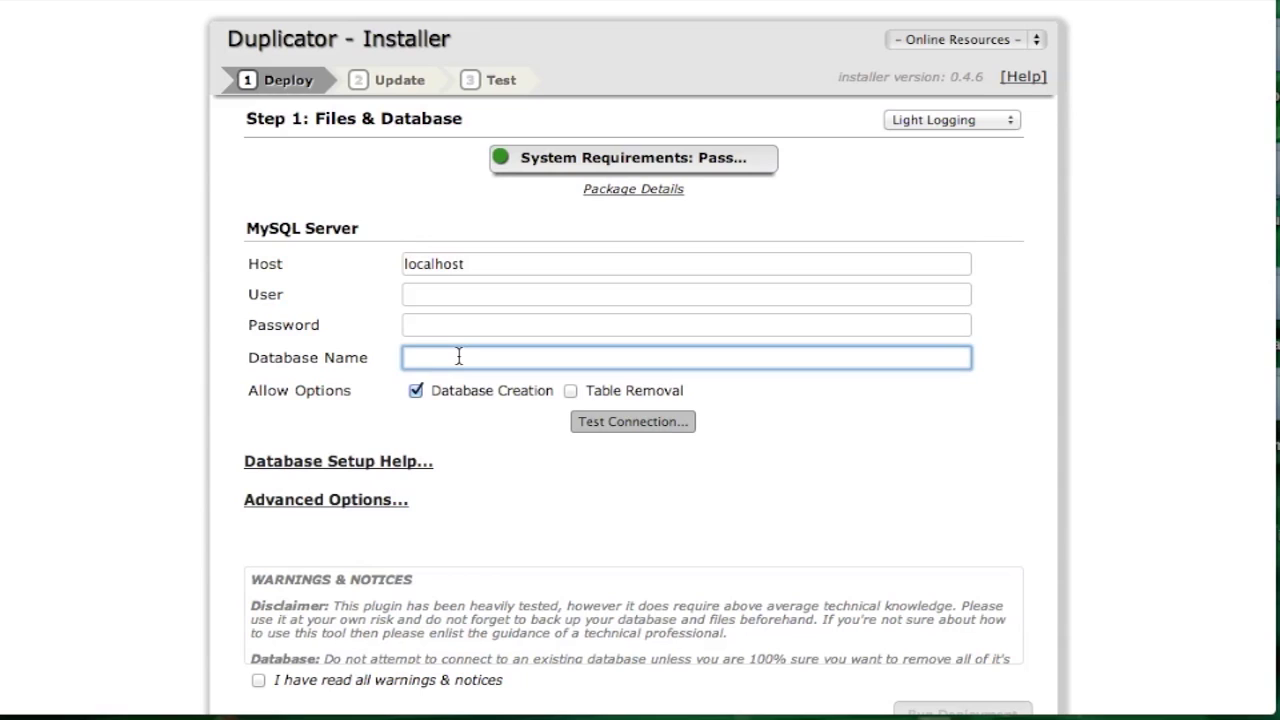
type("site")
left_click(422, 325)
left_click(429, 290)
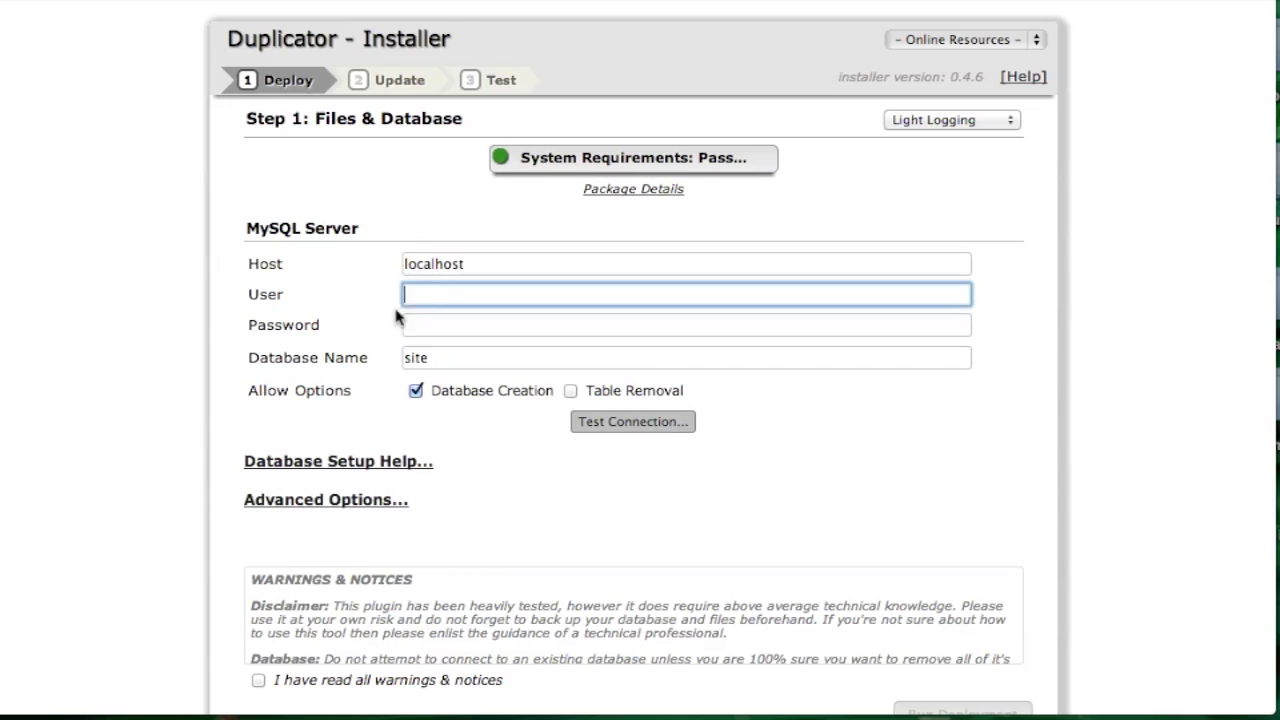
scroll(588, 589, "down", 2)
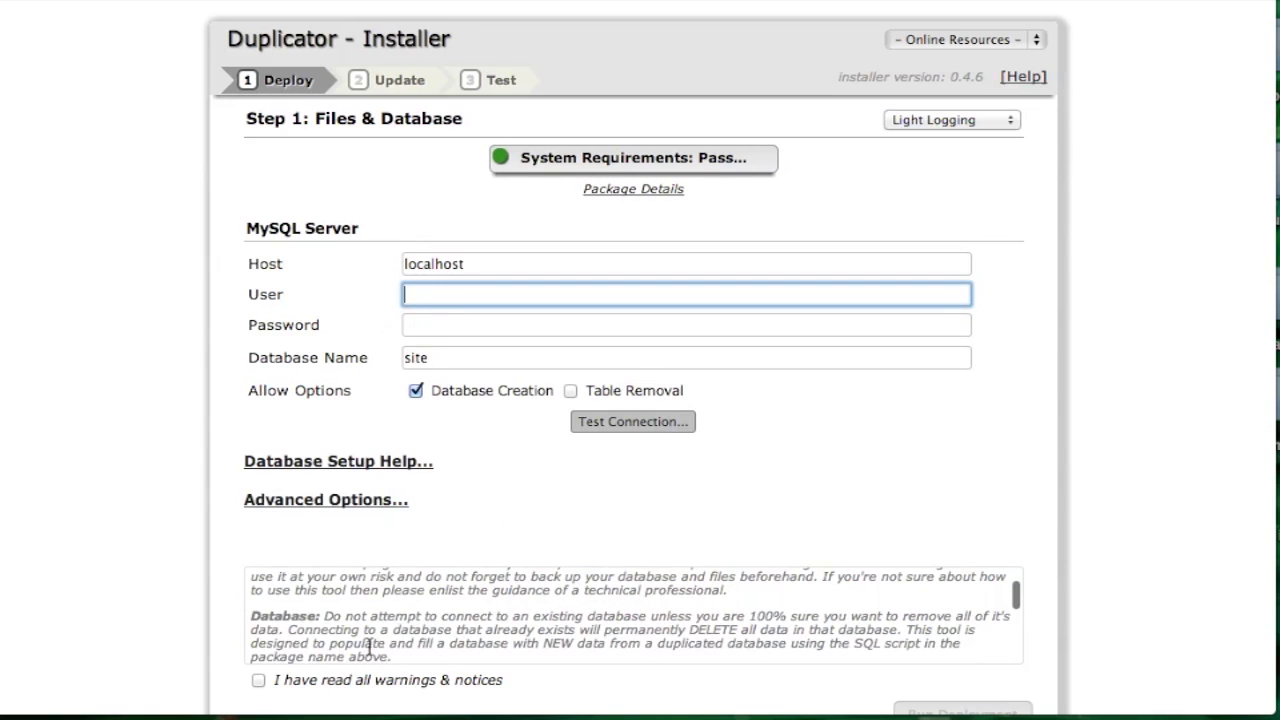
left_click(632, 421)
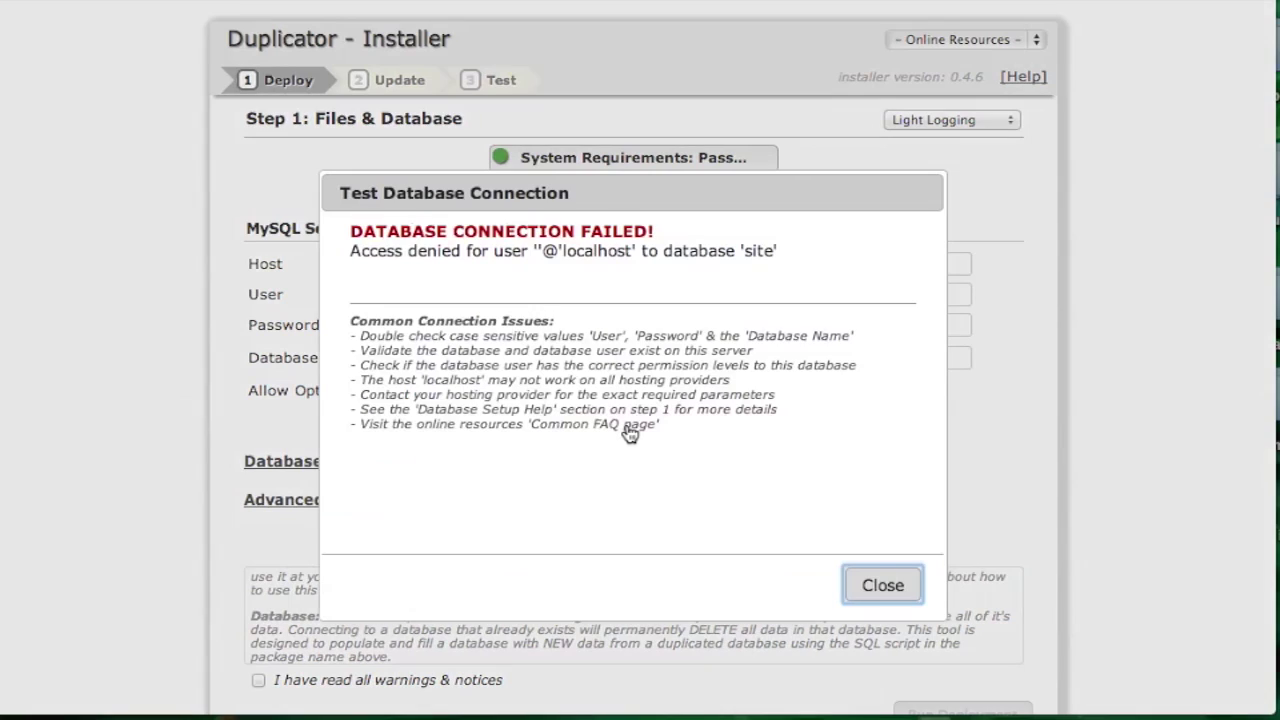
left_click(885, 590)
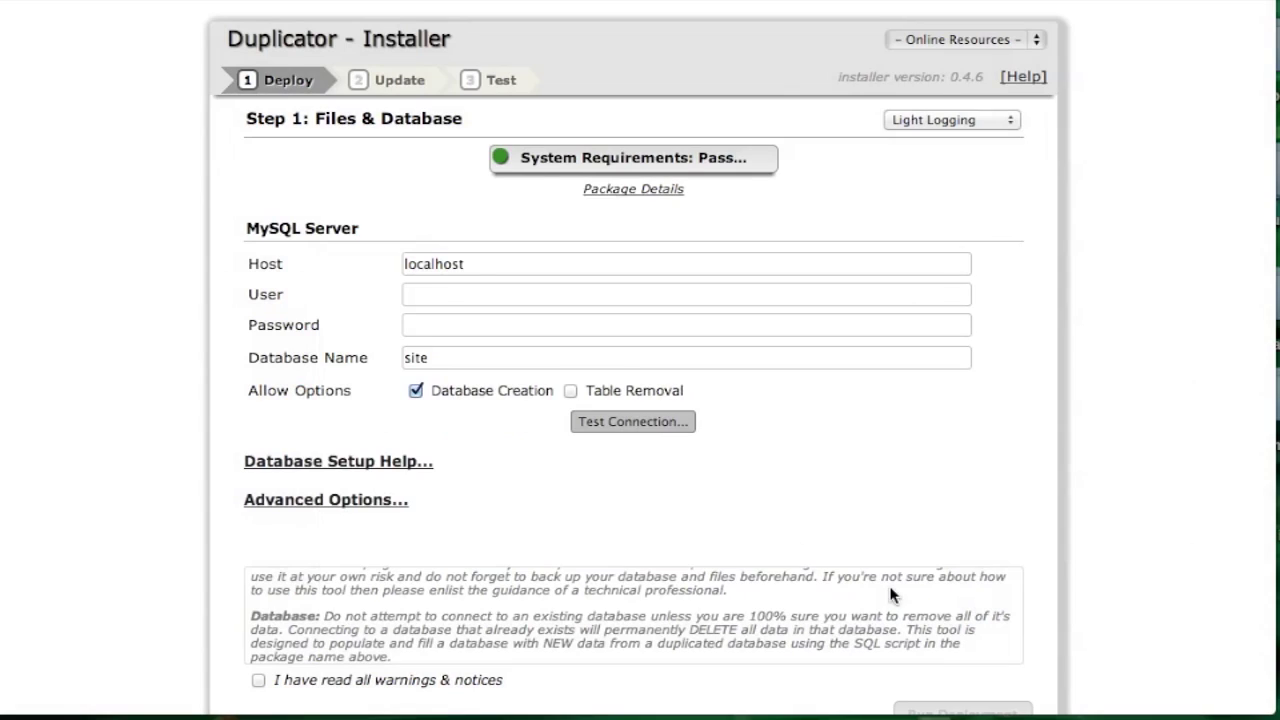
Step: Enter MySQL user root and its password, pass the connection test, and acknowledge the warnings
left_click(458, 290)
type("root")
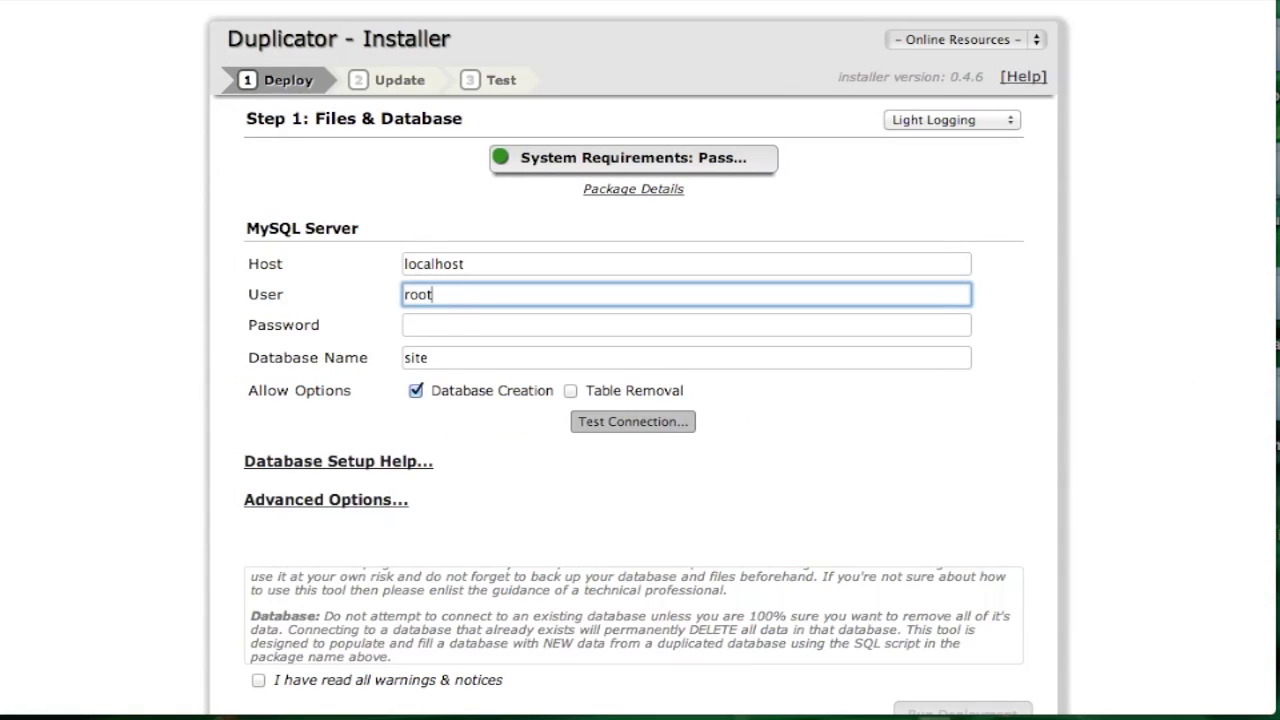
left_click(445, 334)
type("root")
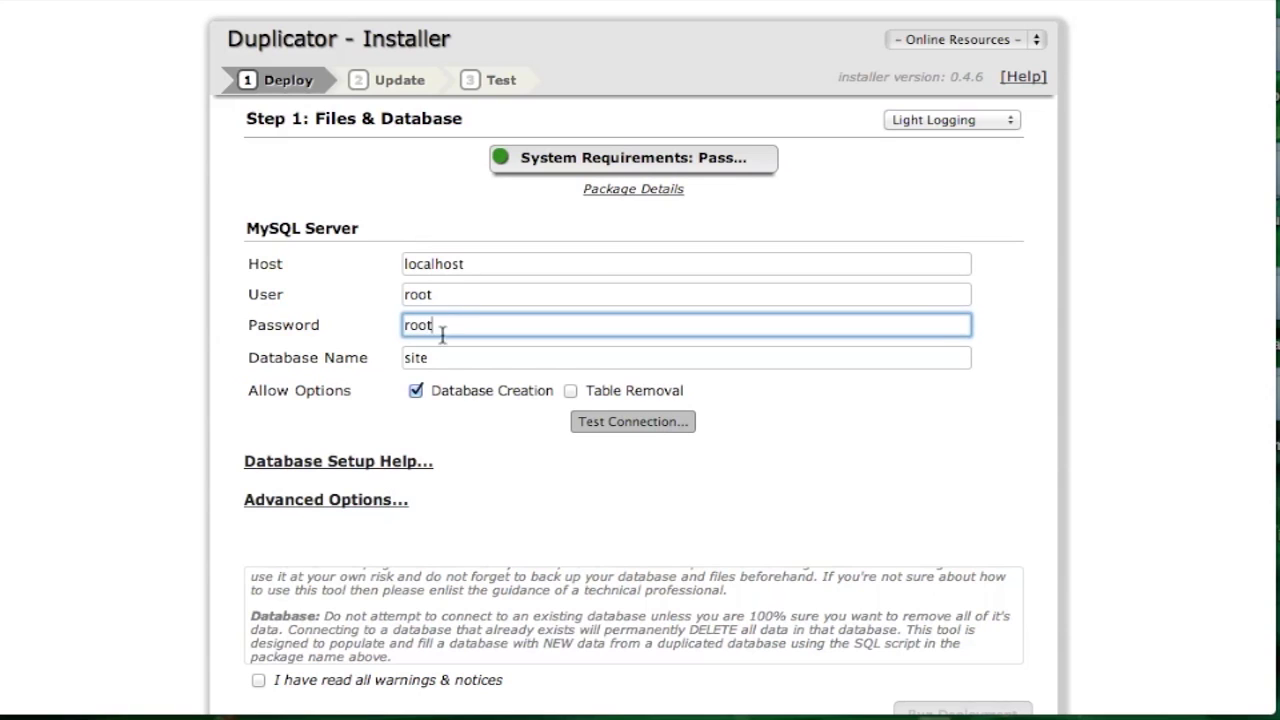
left_click(645, 428)
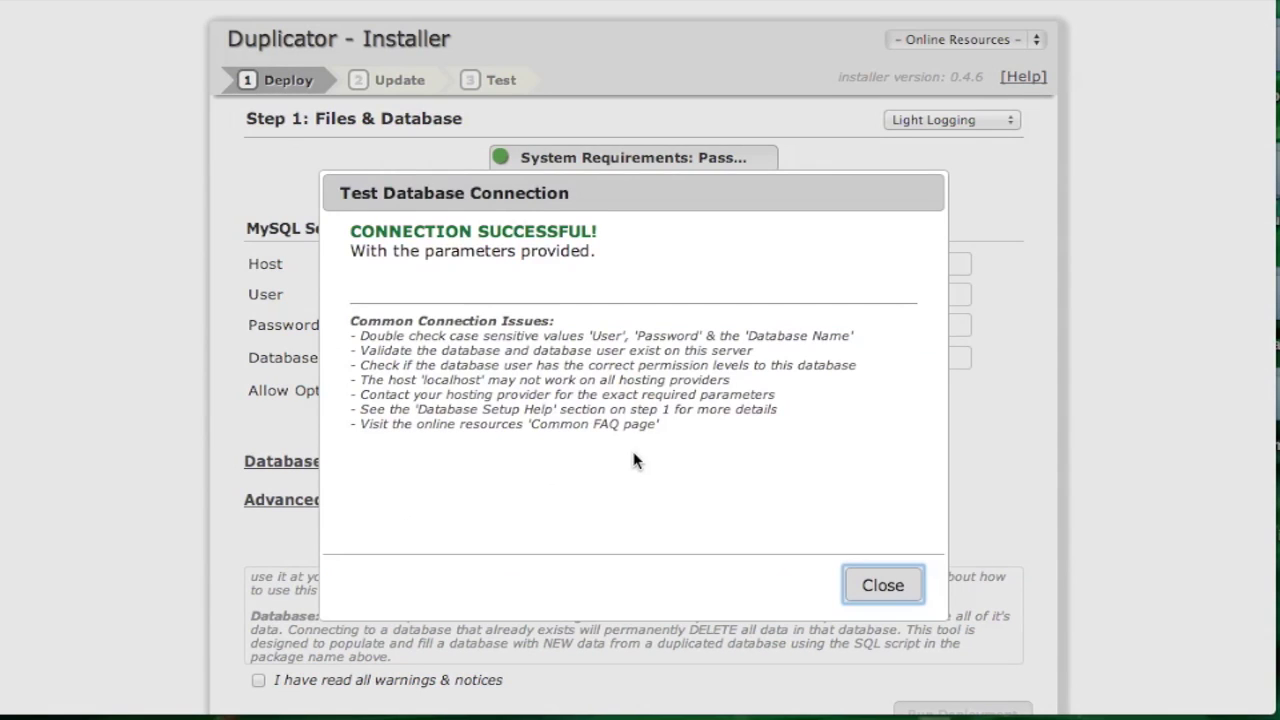
left_click(874, 586)
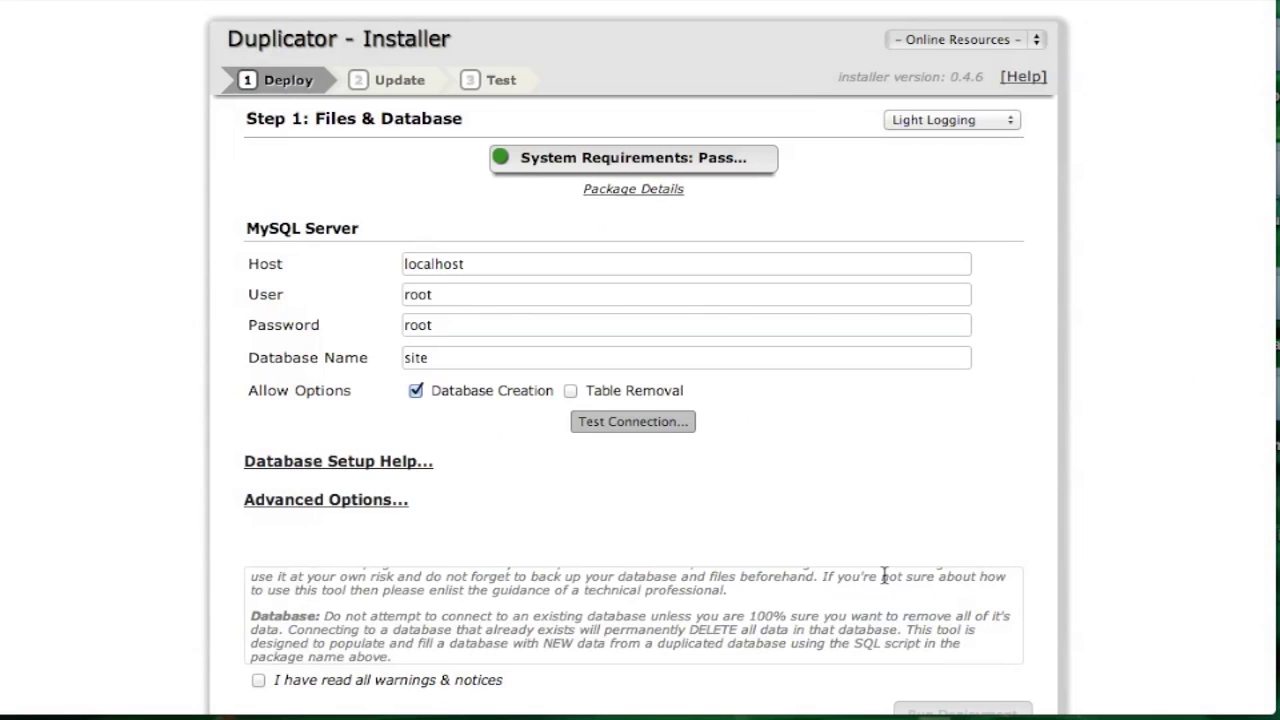
left_click(258, 680)
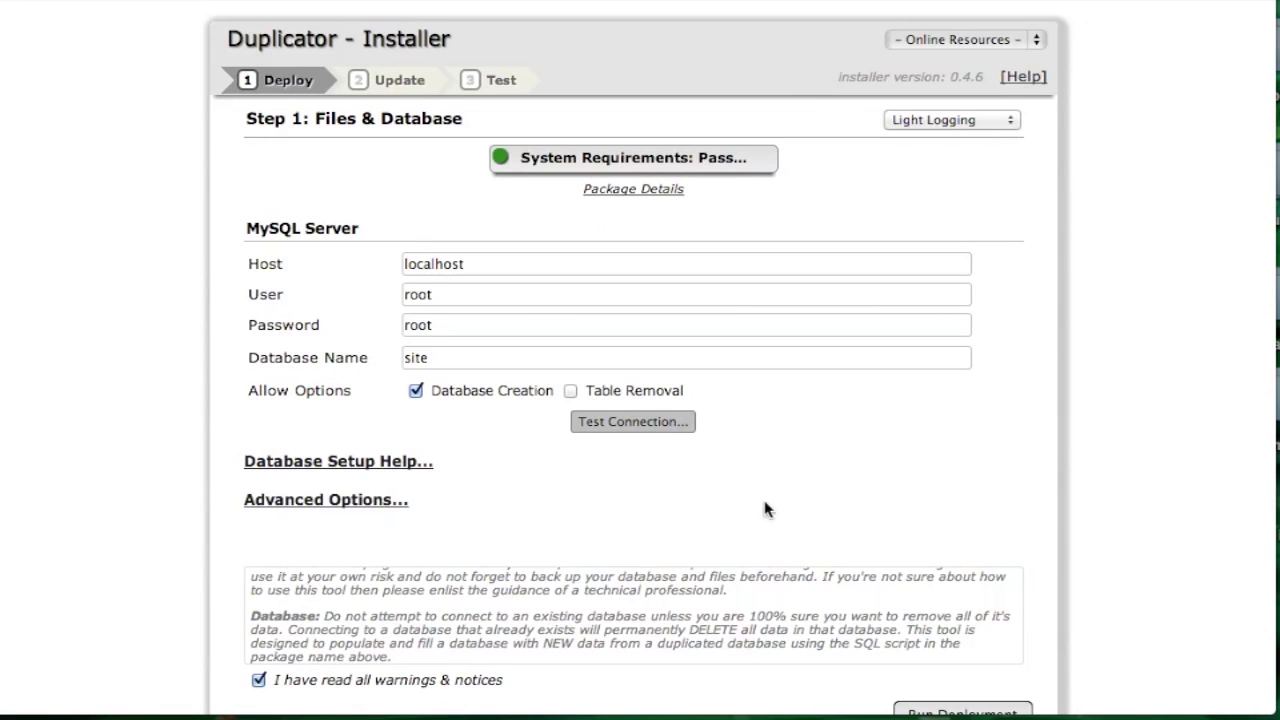
scroll(800, 474, "down", 2)
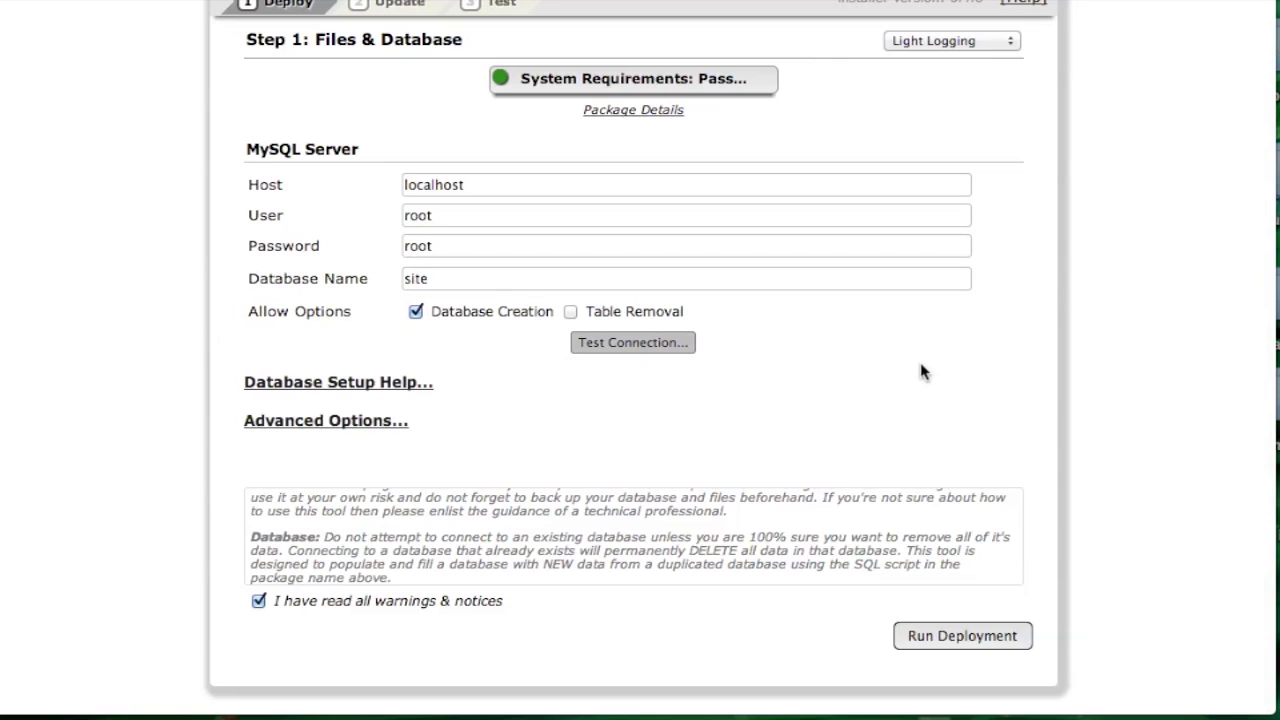
left_click(970, 640)
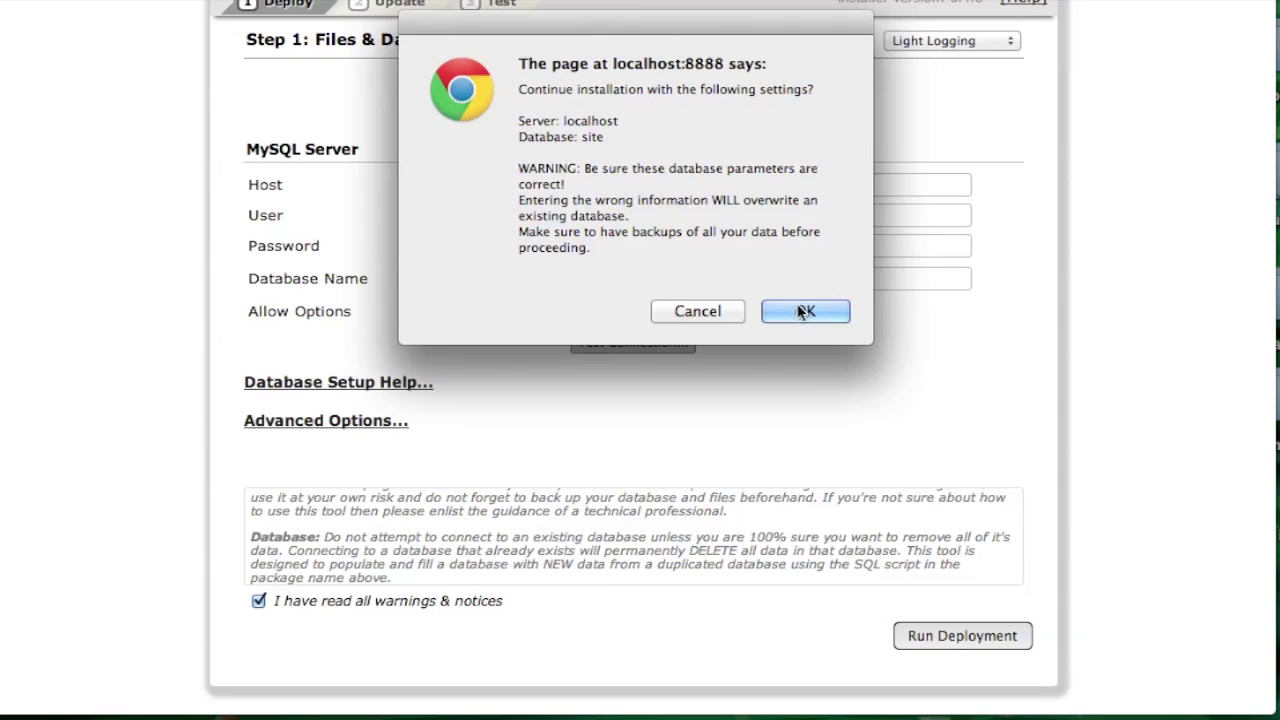
left_click(805, 313)
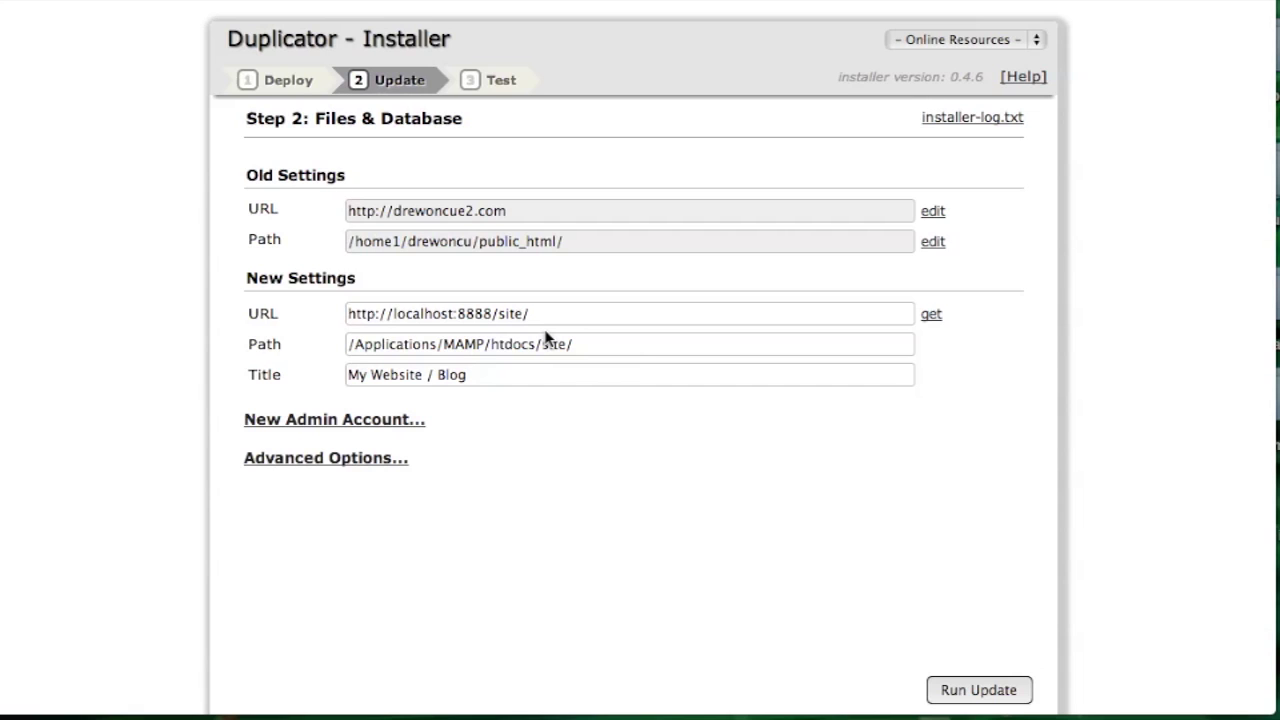
scroll(900, 545, "down", 2)
left_click(988, 692)
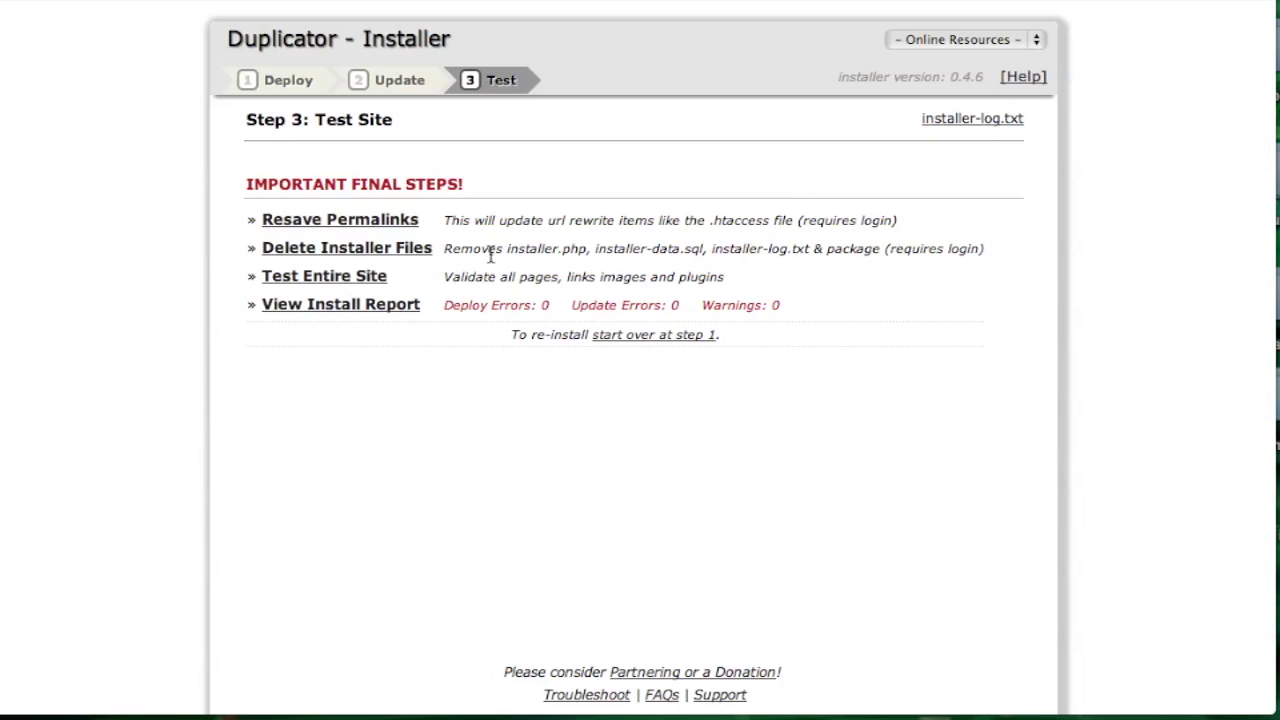
Step: Point out the installer files to delete in the Test Site step's final checklist
left_click_drag(505, 251, 808, 240)
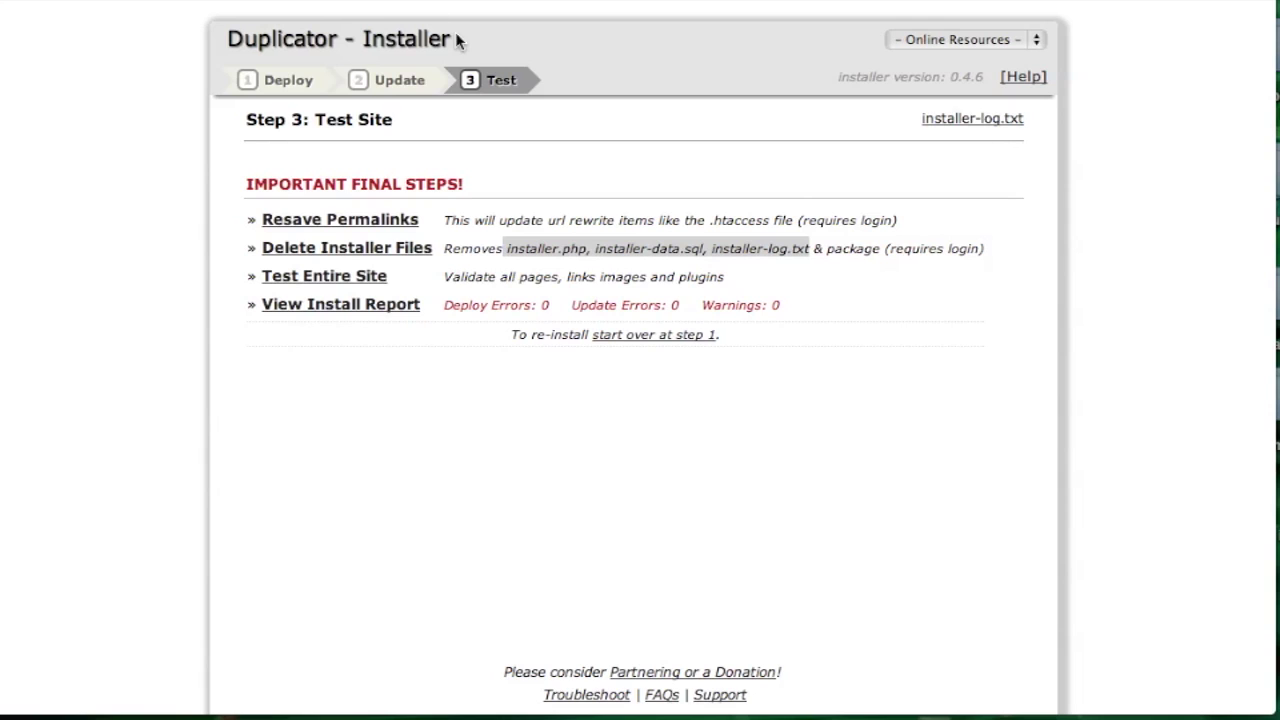
Step: Load localhost:8888/site/ and scroll through the My Website / Blog page with its Hello world! post
key("BackSpace")
key("Return")
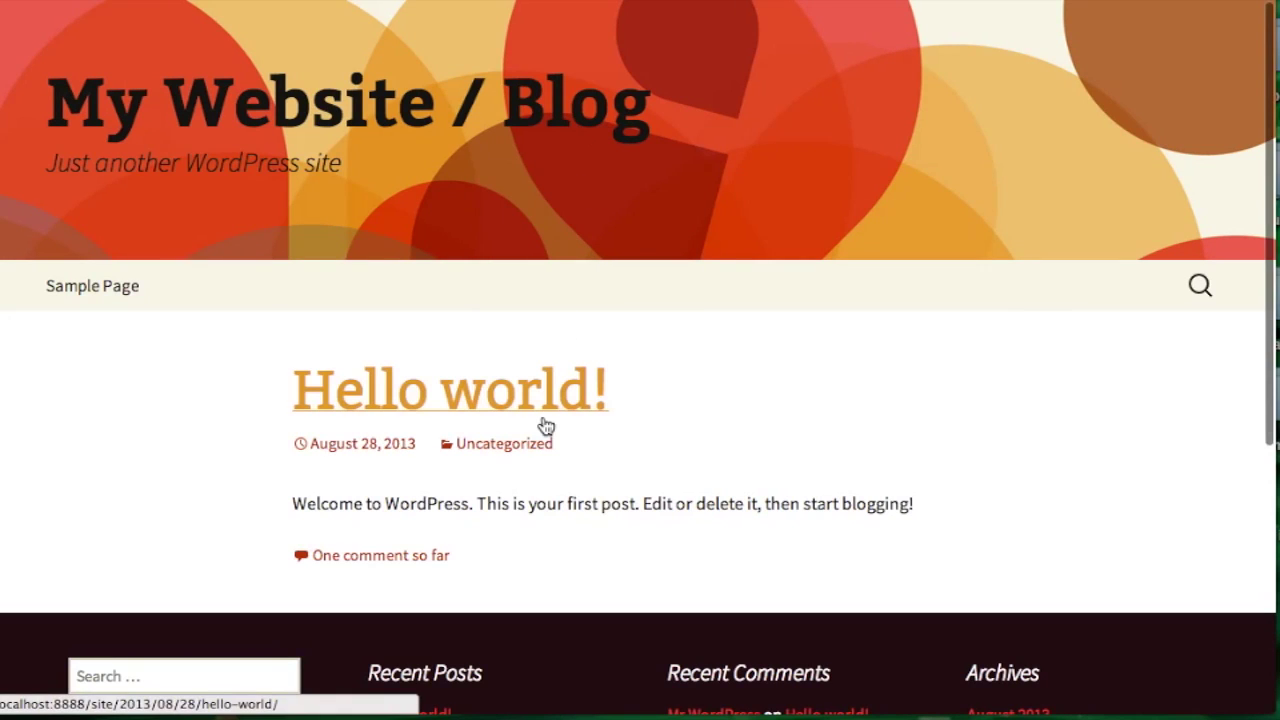
scroll(545, 427, "down", 4)
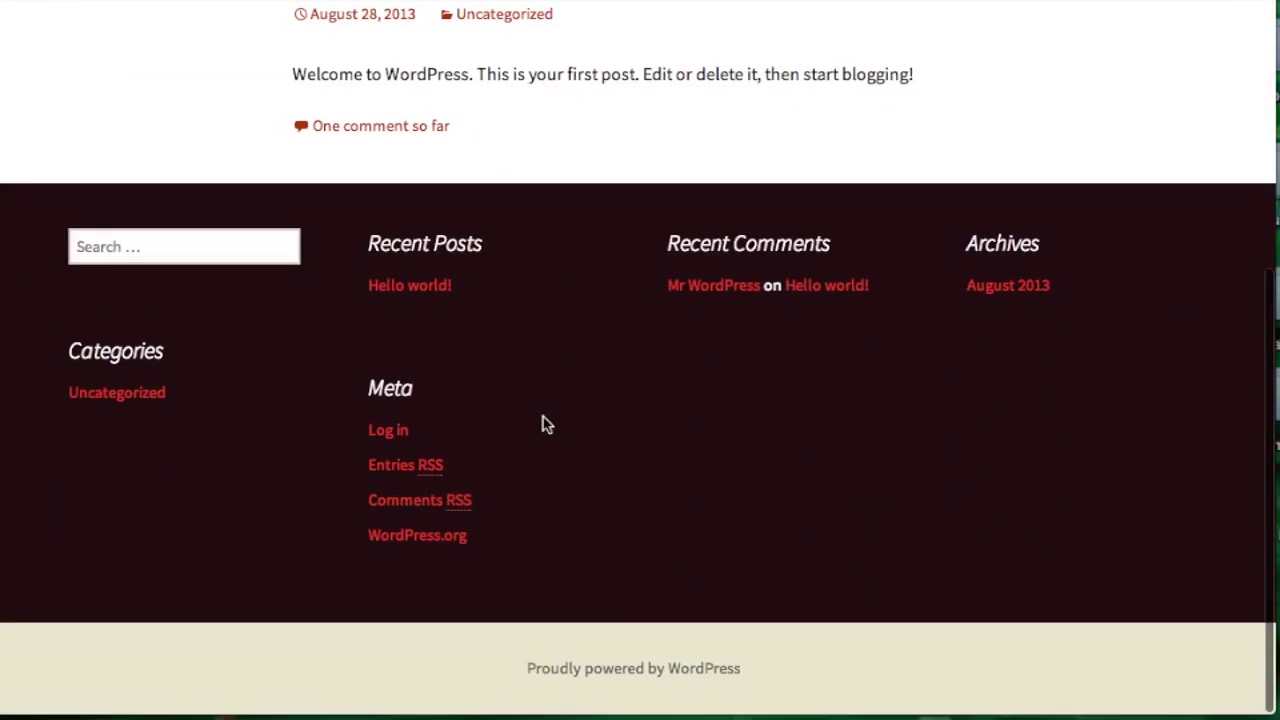
scroll(545, 427, "up", 5)
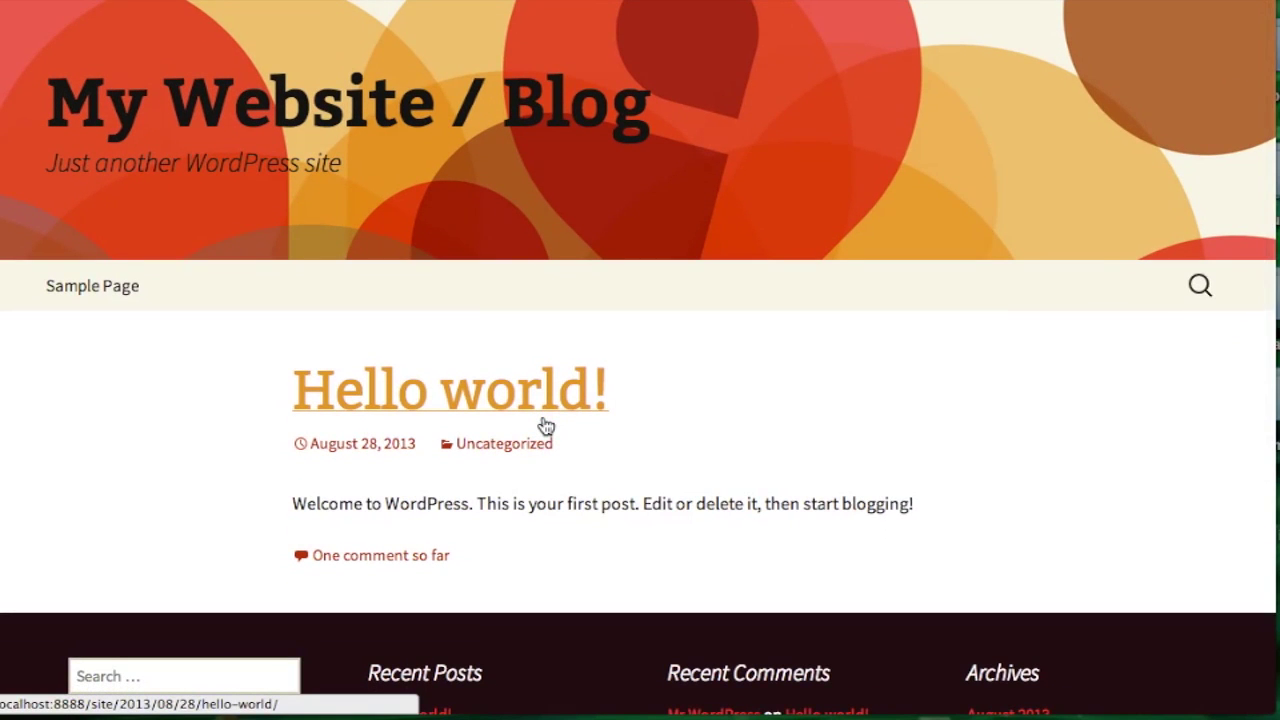